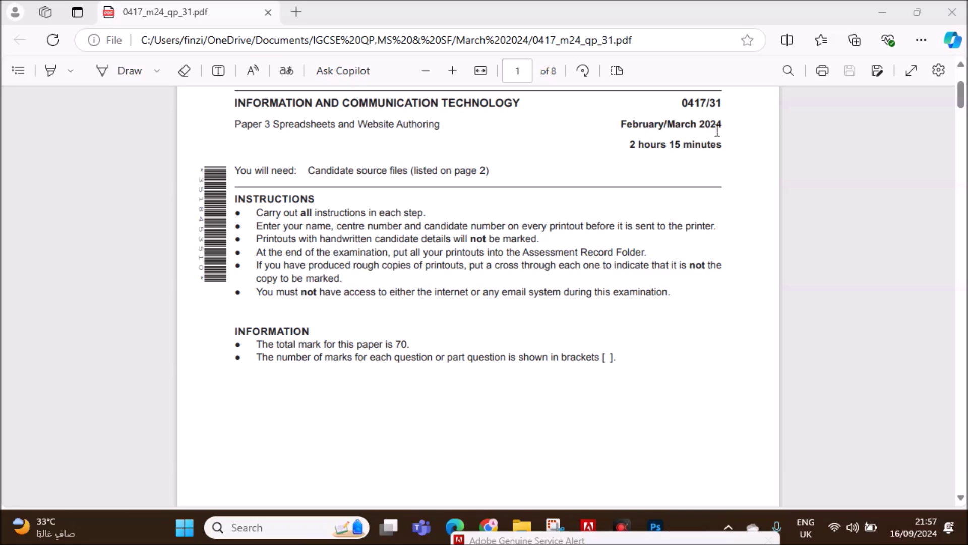
- Read Task 1 on page 2 of the exam paper, check the source files folder, and highlight m24evidence_
scroll(641, 282, down, 10)
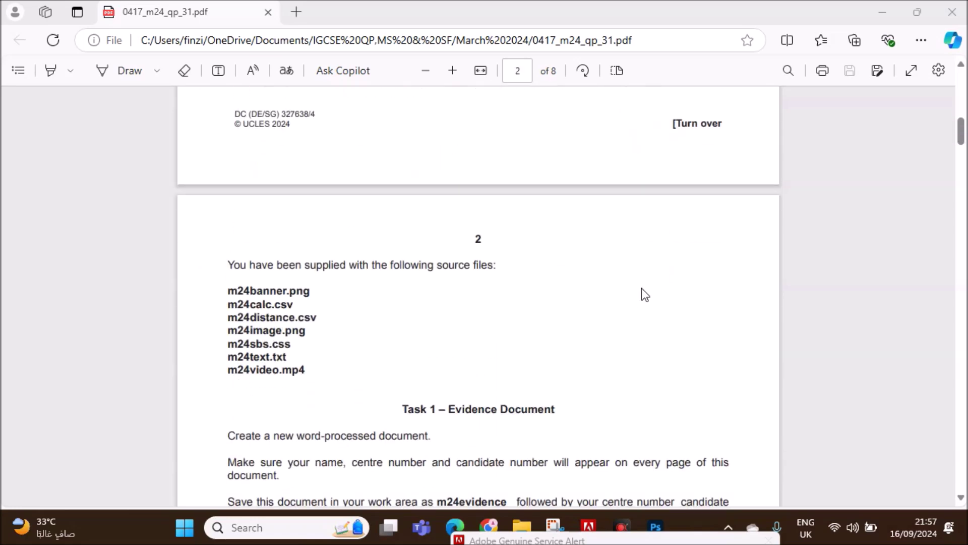
scroll(641, 293, down, 1)
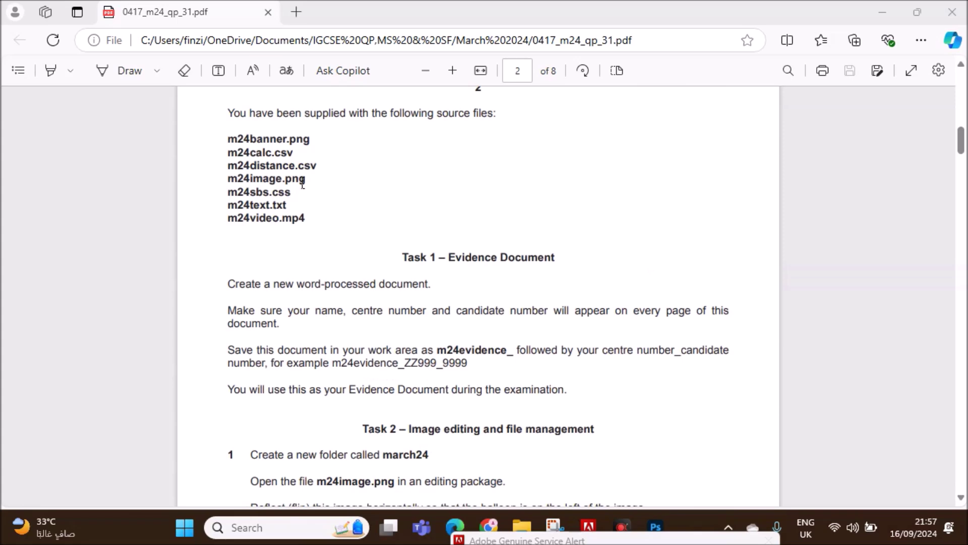
click(522, 526)
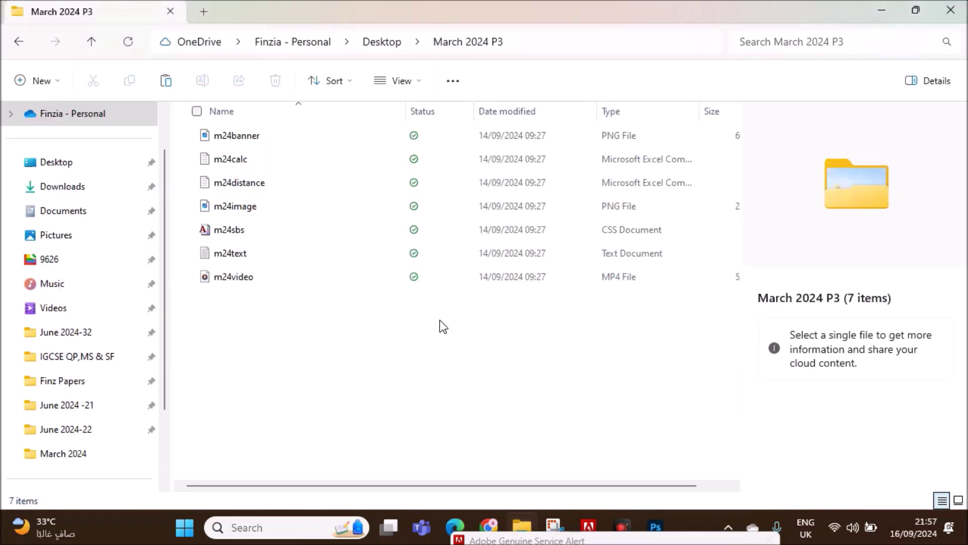
click(456, 523)
scroll(430, 388, down, 3)
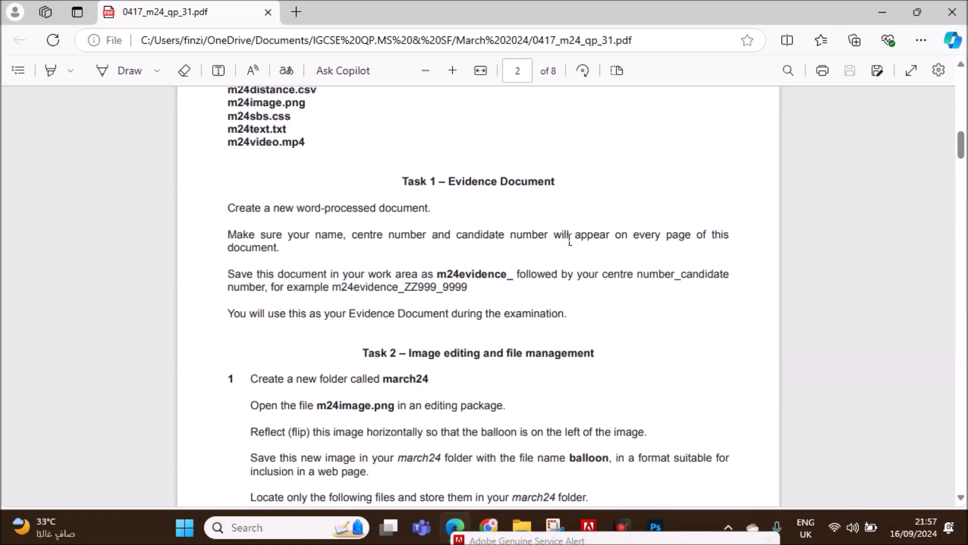
drag(438, 273, 516, 275)
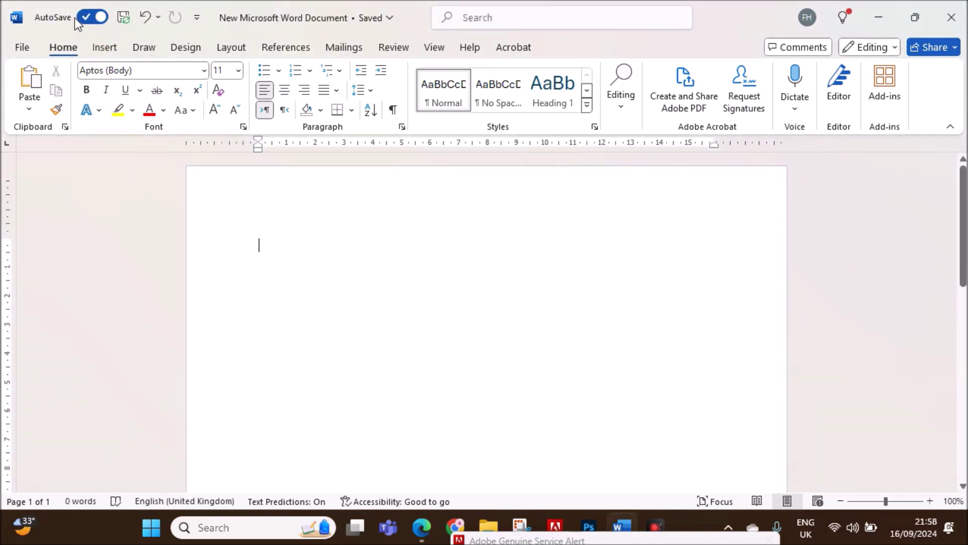
- Insert a Blank (Three Columns) header into the new document
click(105, 47)
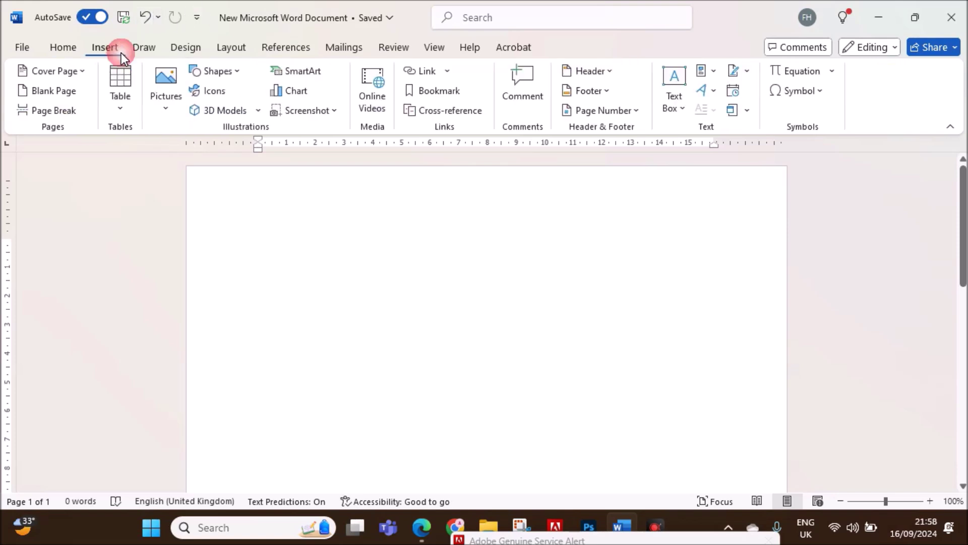
click(704, 91)
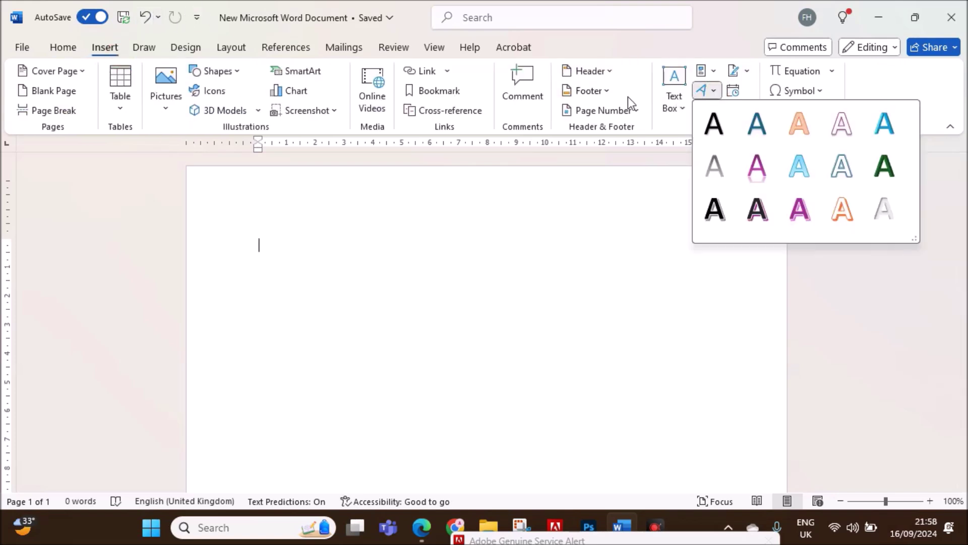
click(598, 75)
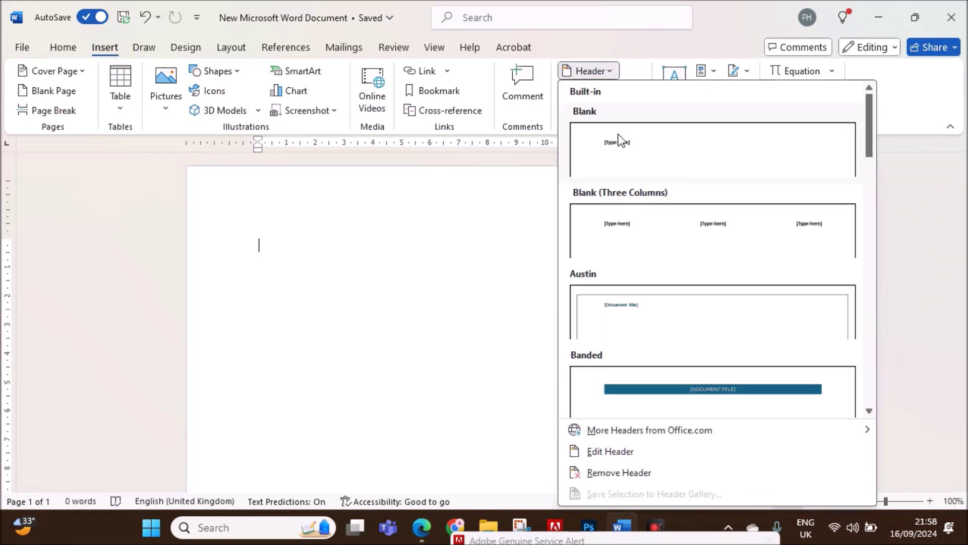
click(632, 222)
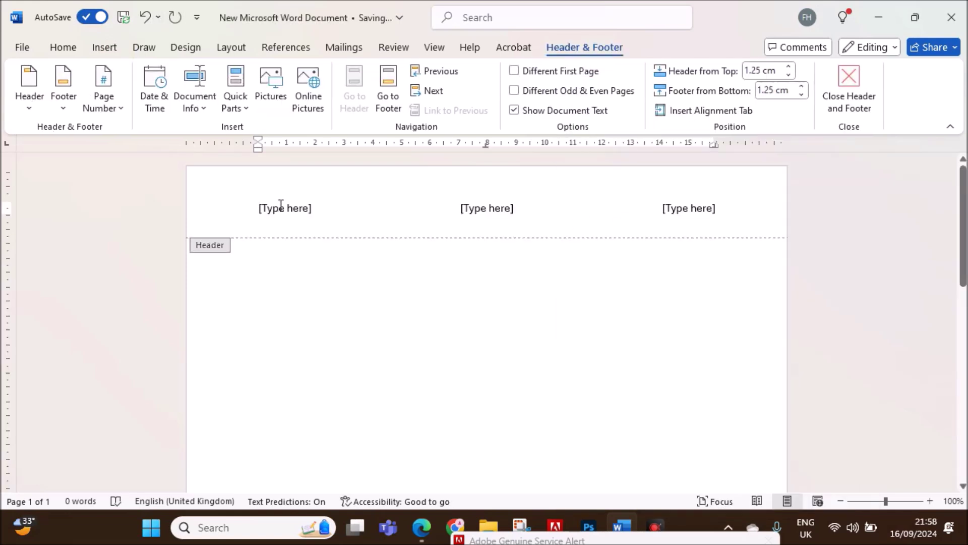
- Fill the header slots with Name, ZZ123 and 1234, then close header editing
text(Name)
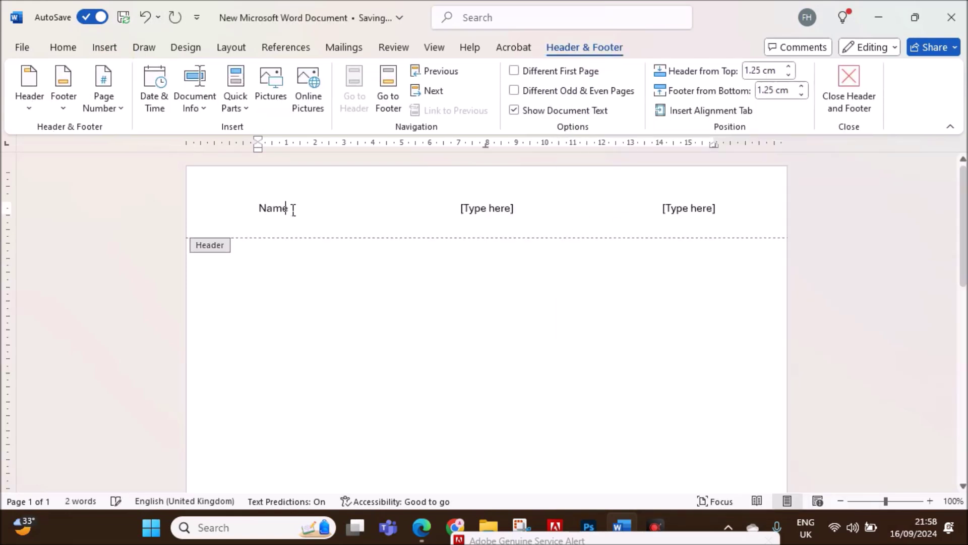
click(477, 209)
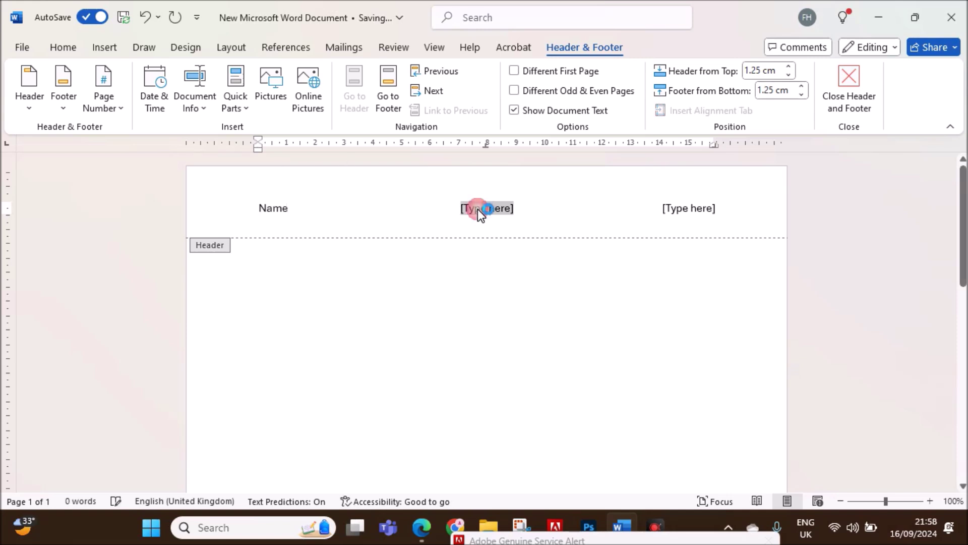
text(ZZ123)
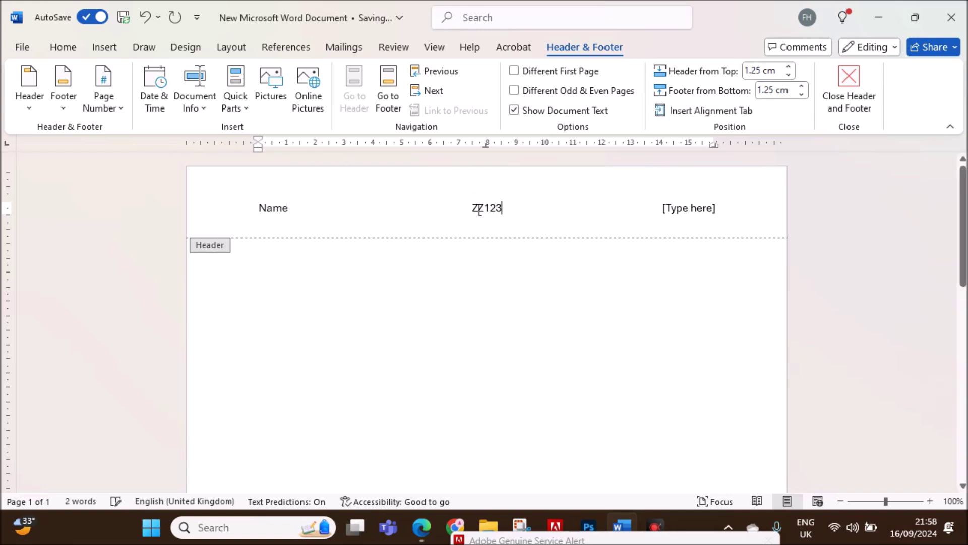
click(681, 214)
text(1234)
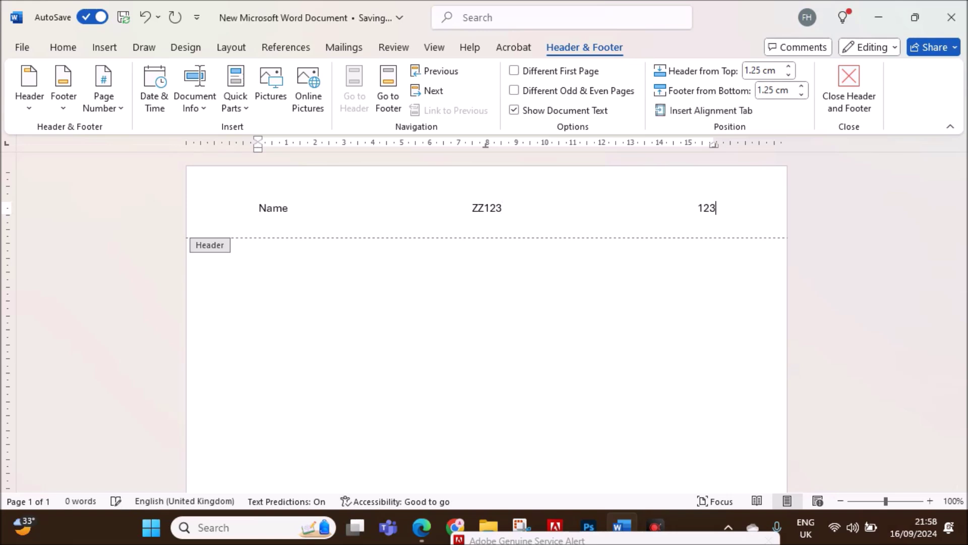
click(422, 526)
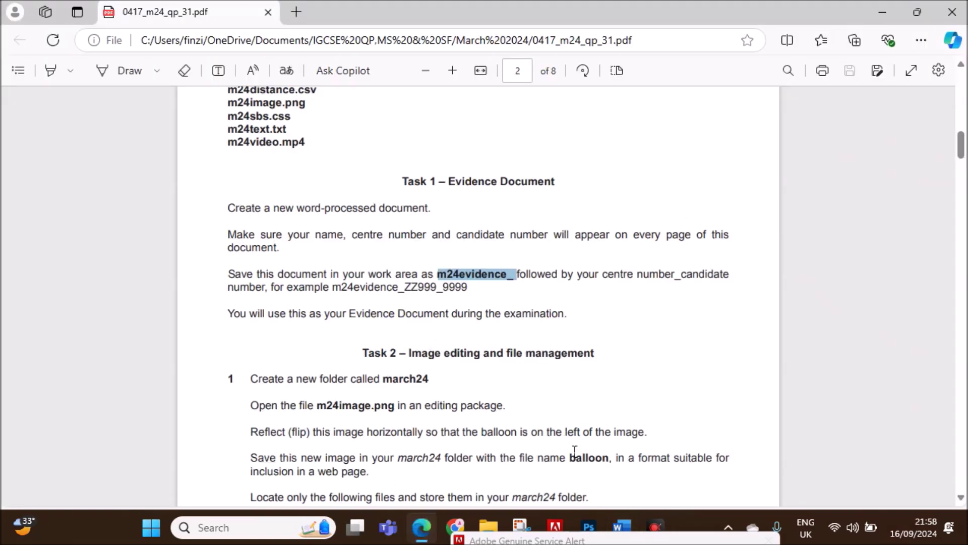
click(622, 527)
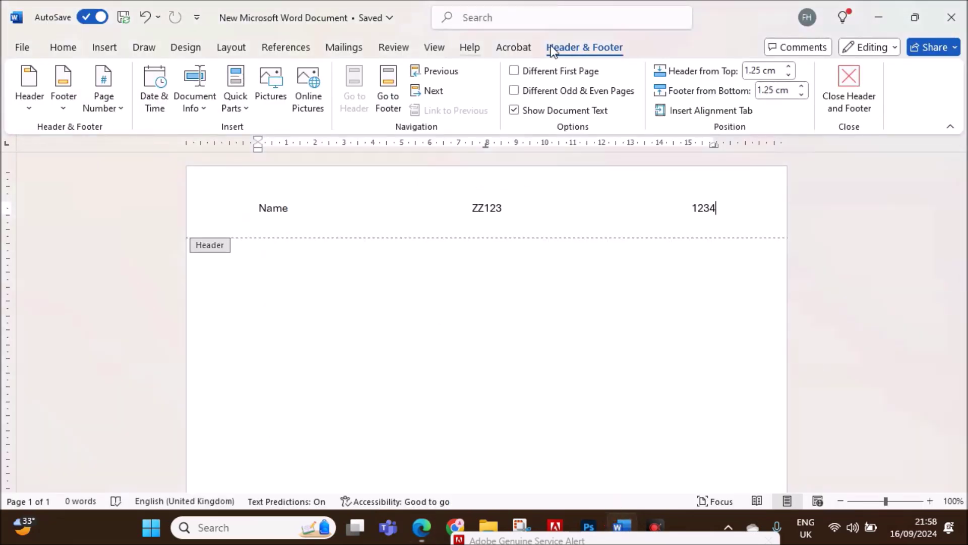
click(848, 86)
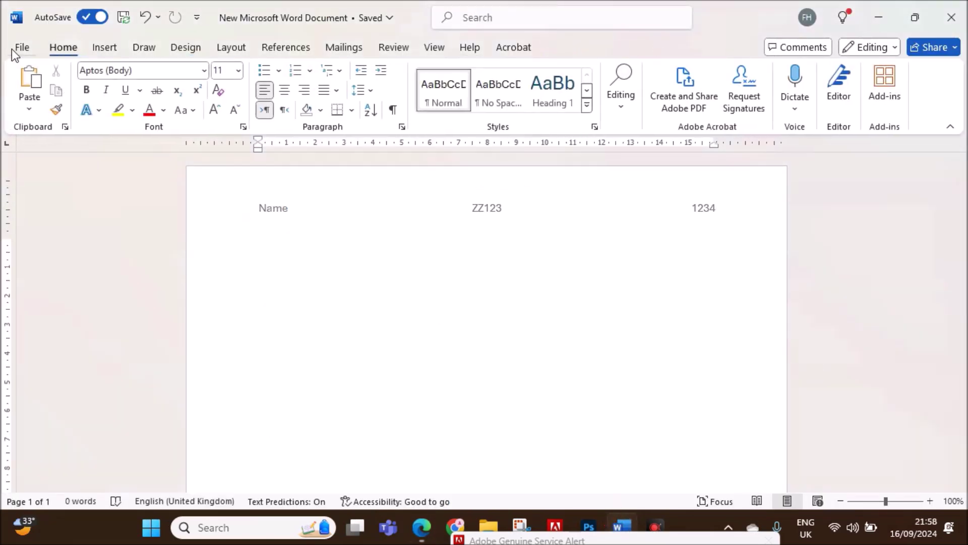
click(20, 48)
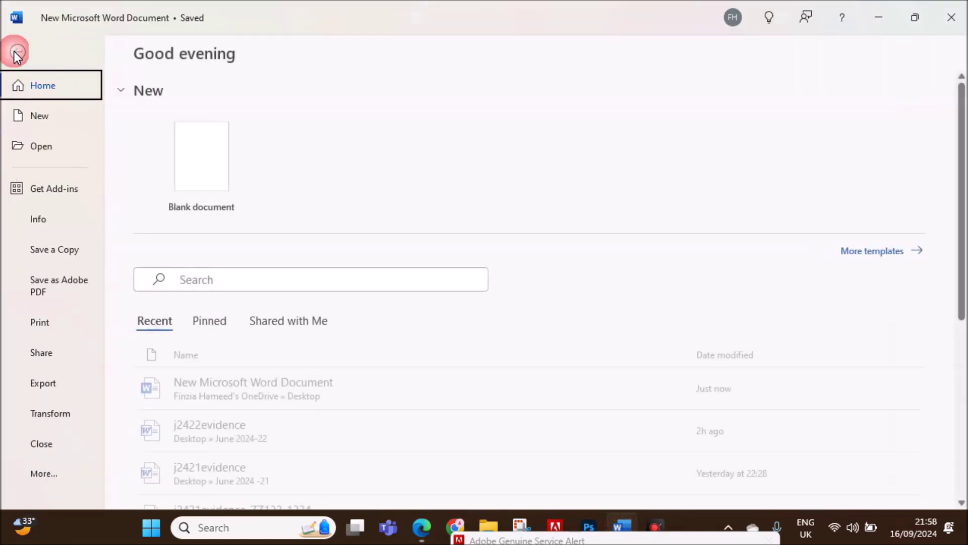
- Save the document as m24evidence_ZZ123_1234 in the Desktop's March 2024 P3 folder
click(62, 250)
click(200, 395)
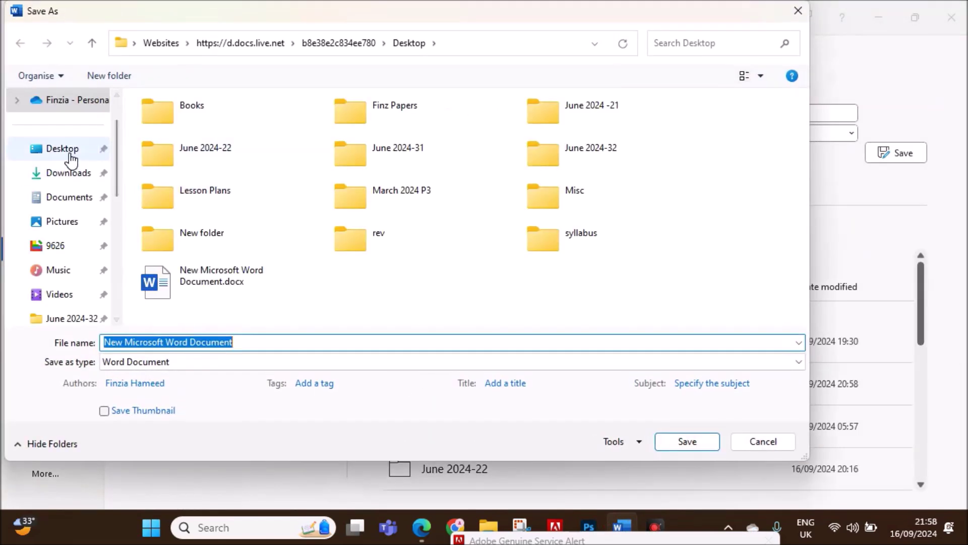
click(71, 159)
scroll(216, 276, down, 1)
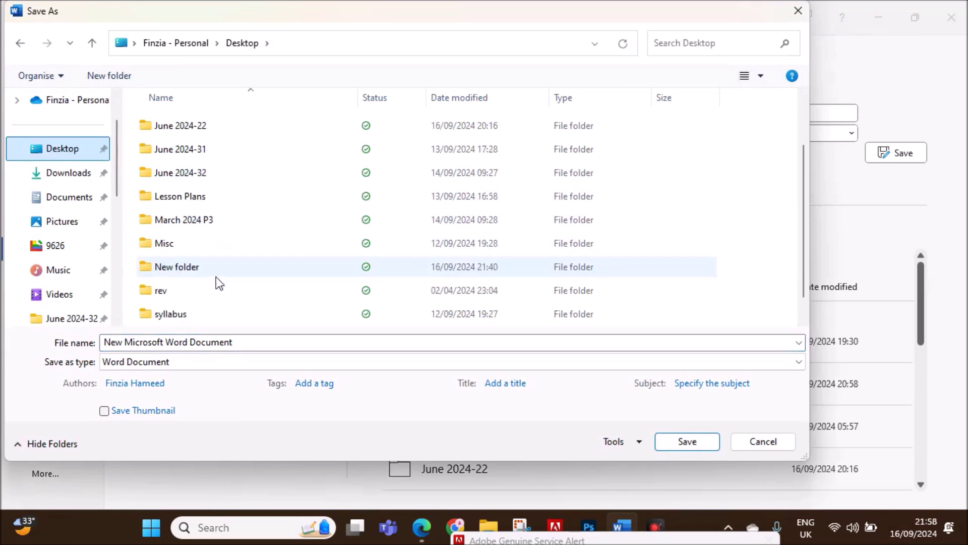
double_click(206, 225)
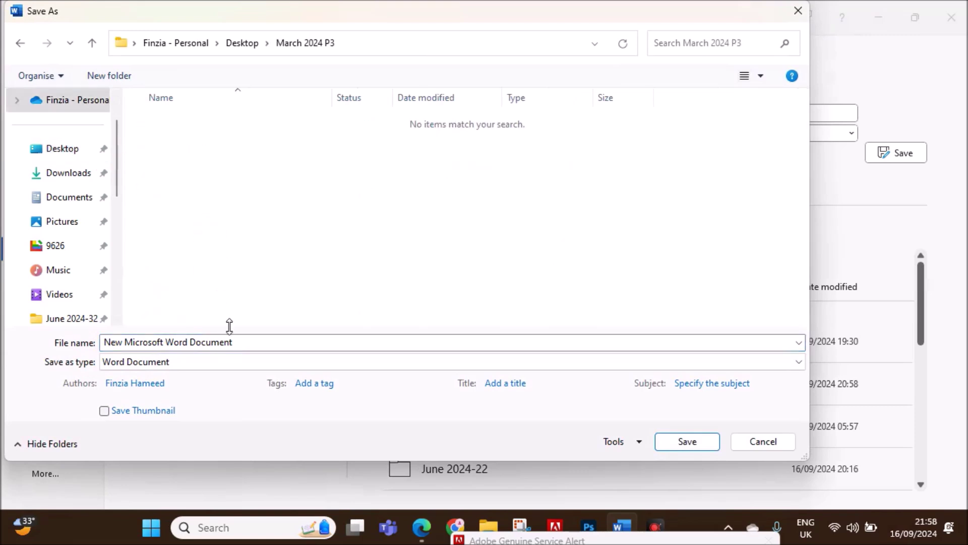
click(242, 347)
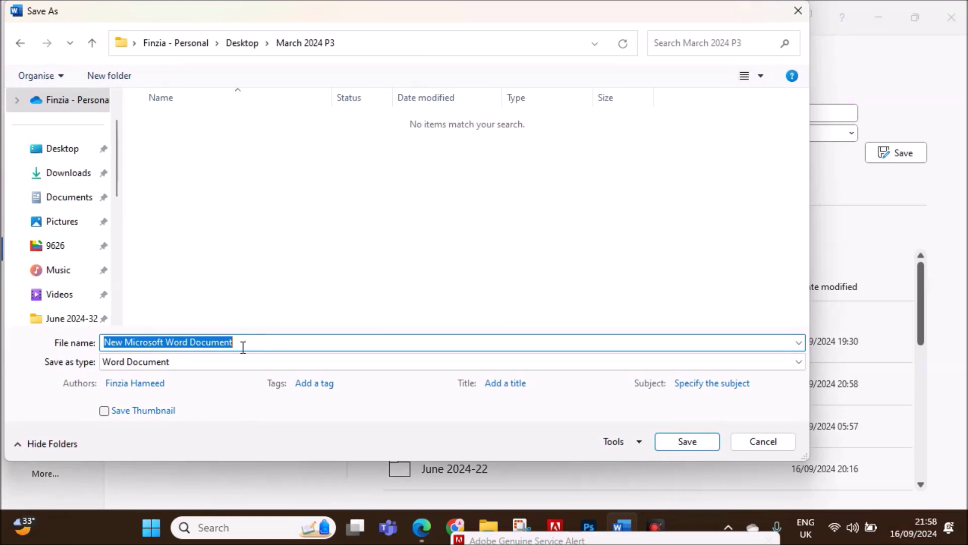
text(m24e)
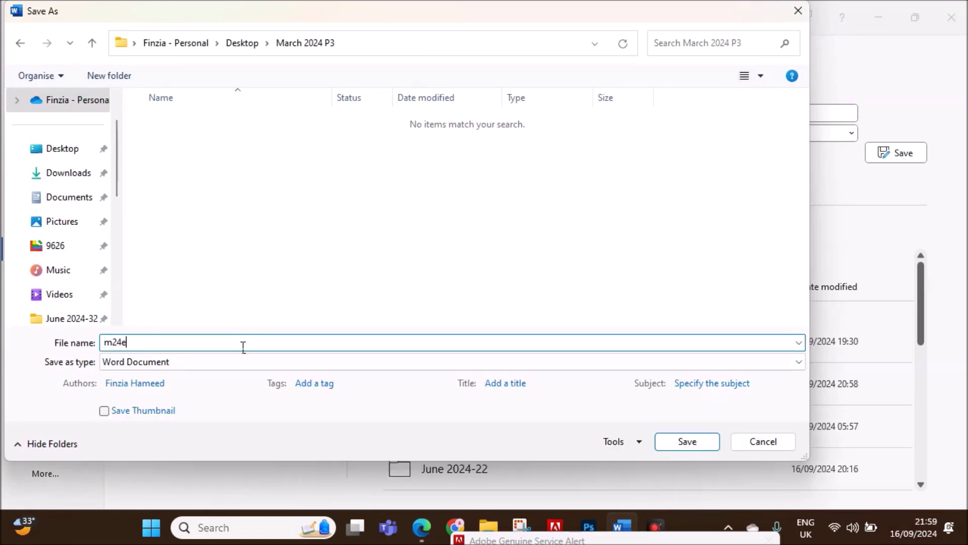
text(vidence_ZZ123_123)
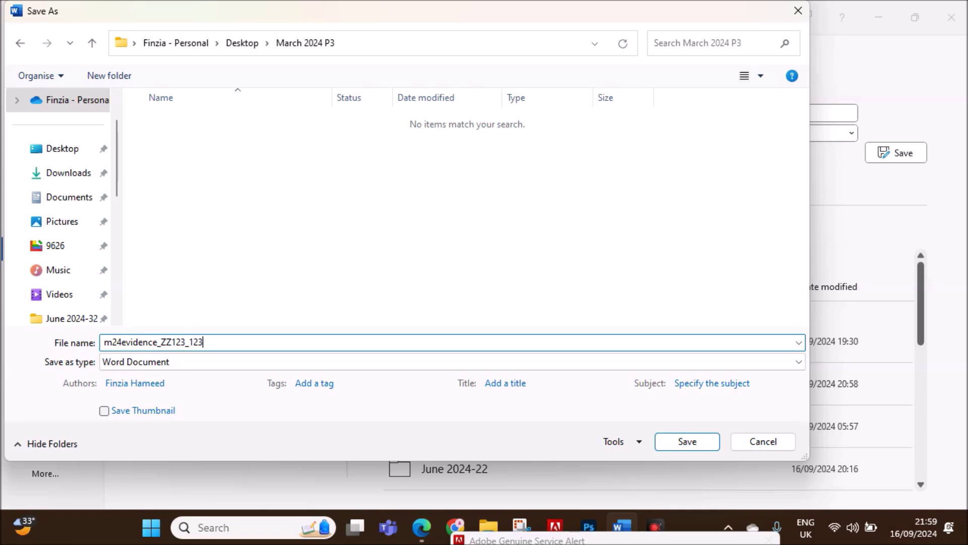
text(4)
click(696, 443)
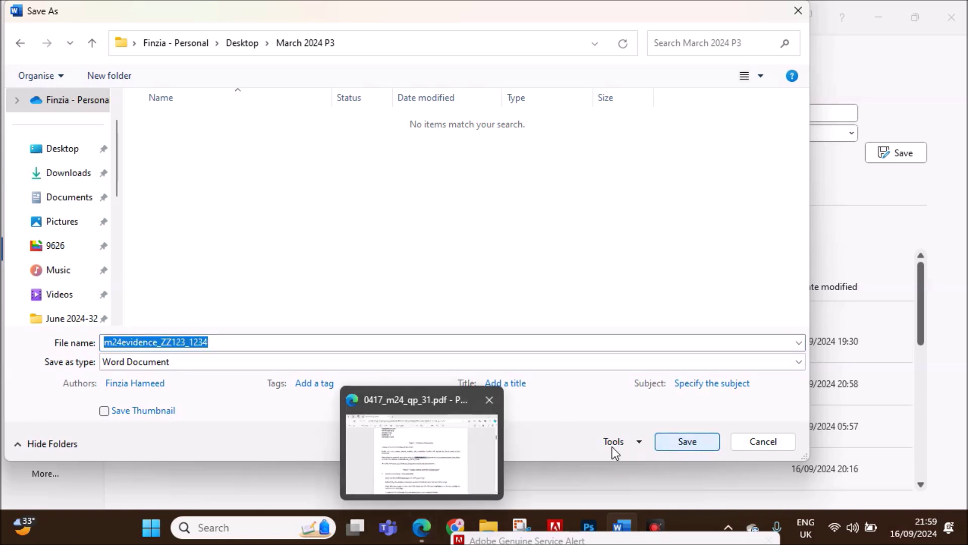
- Read Task 2 in the exam paper, noting the march24 folder name, then bring up File Explorer
click(422, 527)
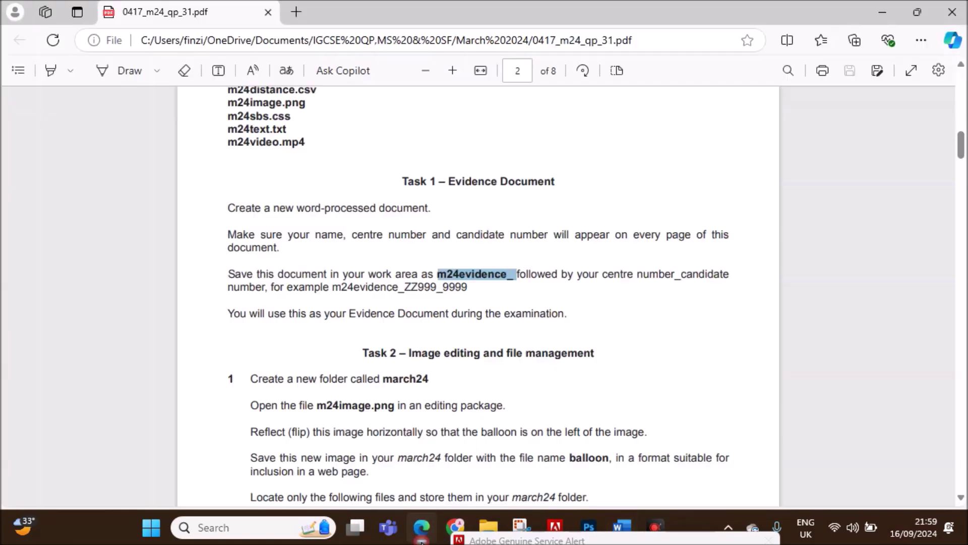
scroll(381, 389, down, 5)
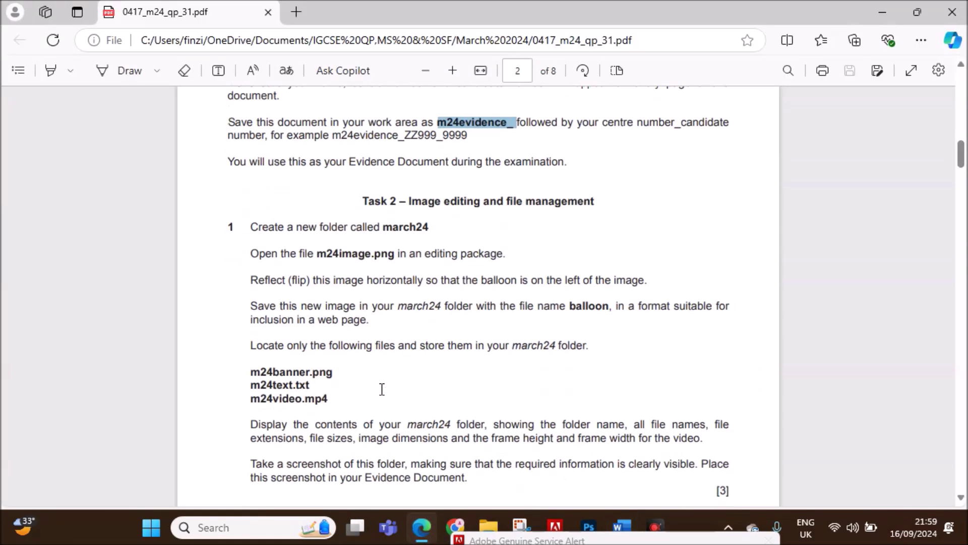
drag(366, 155, 436, 153)
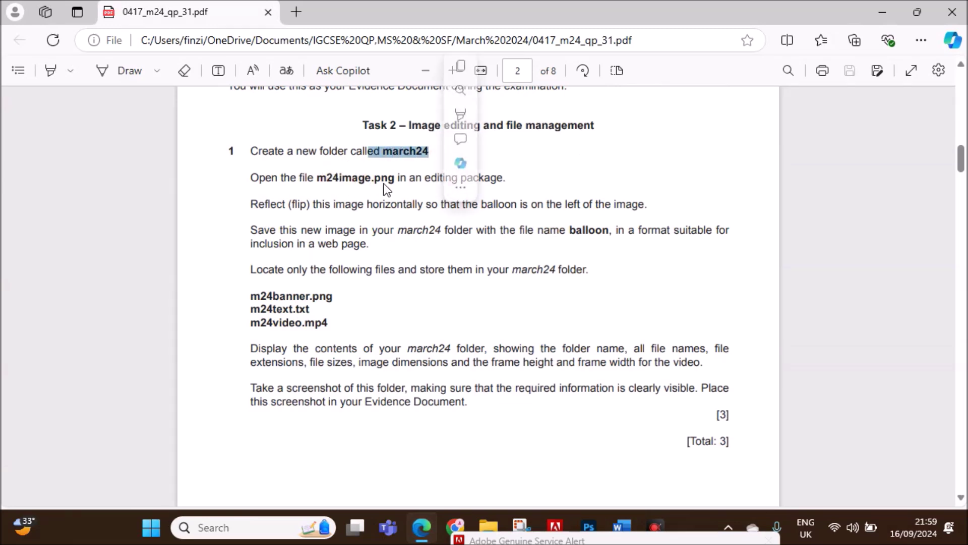
click(576, 287)
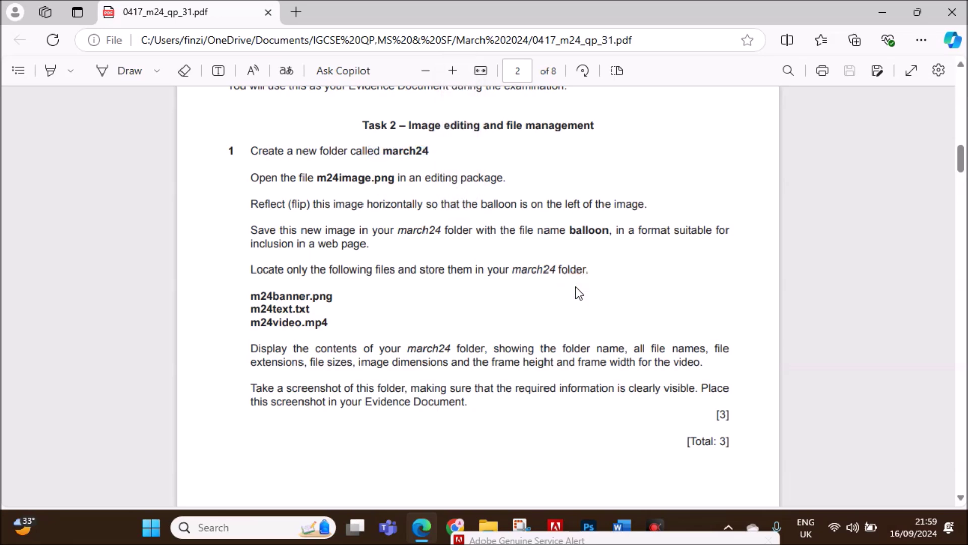
click(489, 526)
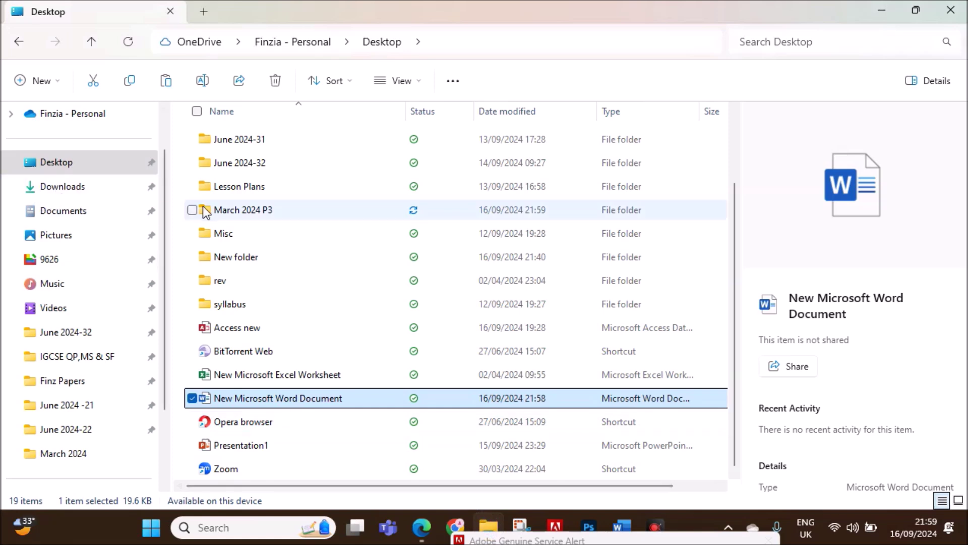
- Inside March 2024 P3, add a new folder and name it march24
double_click(233, 207)
right_click(304, 373)
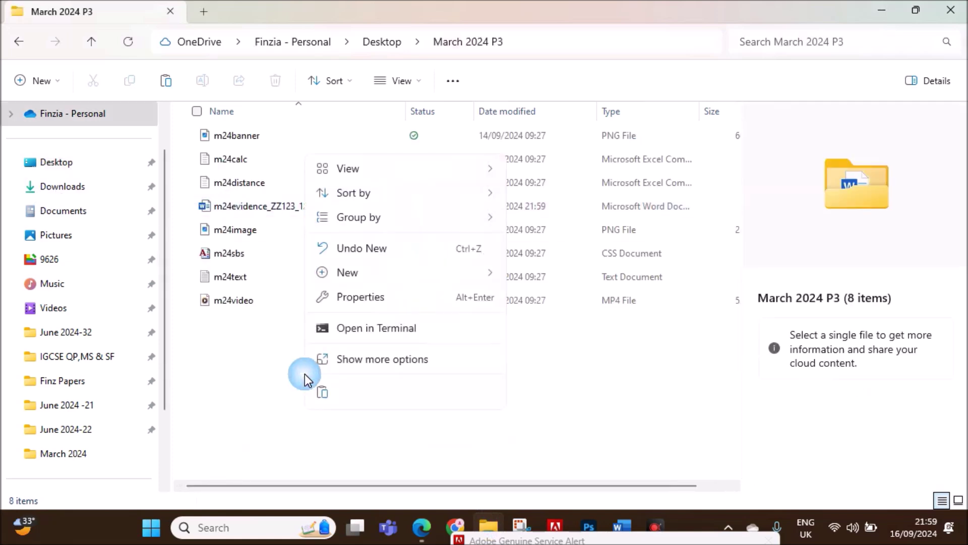
click(404, 276)
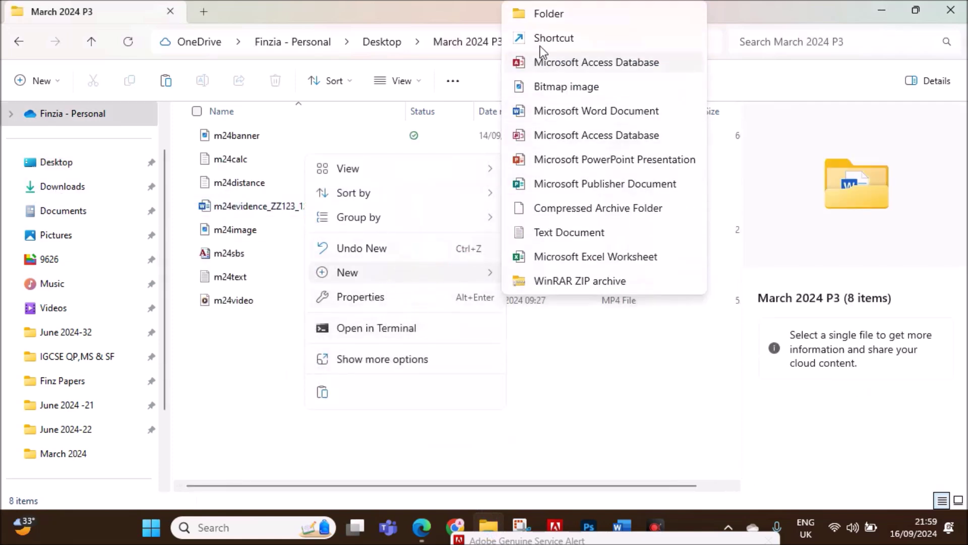
click(542, 22)
click(430, 534)
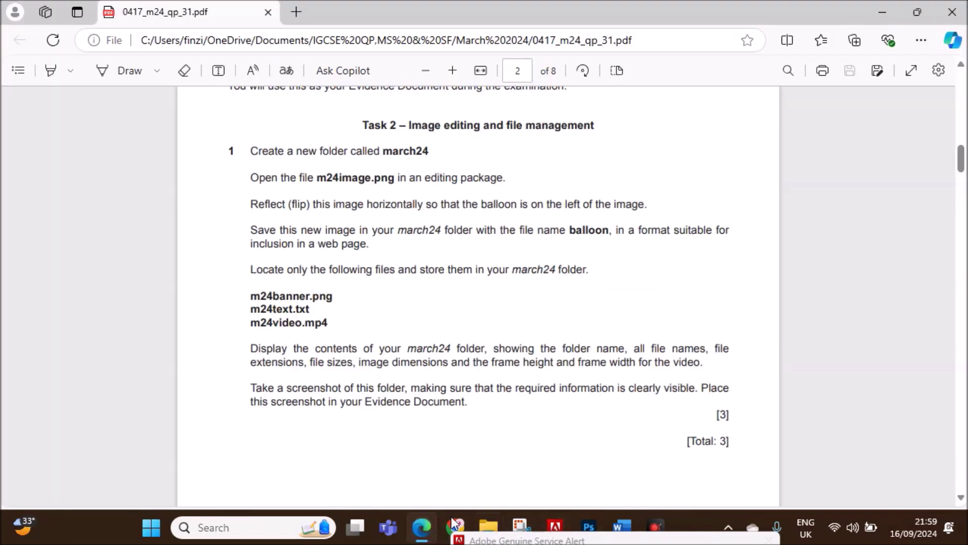
click(488, 526)
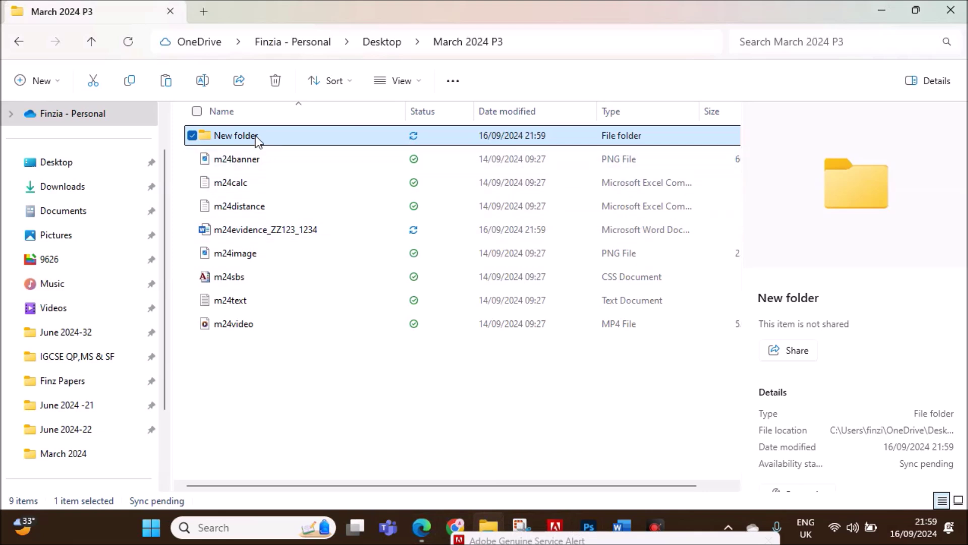
click(202, 81)
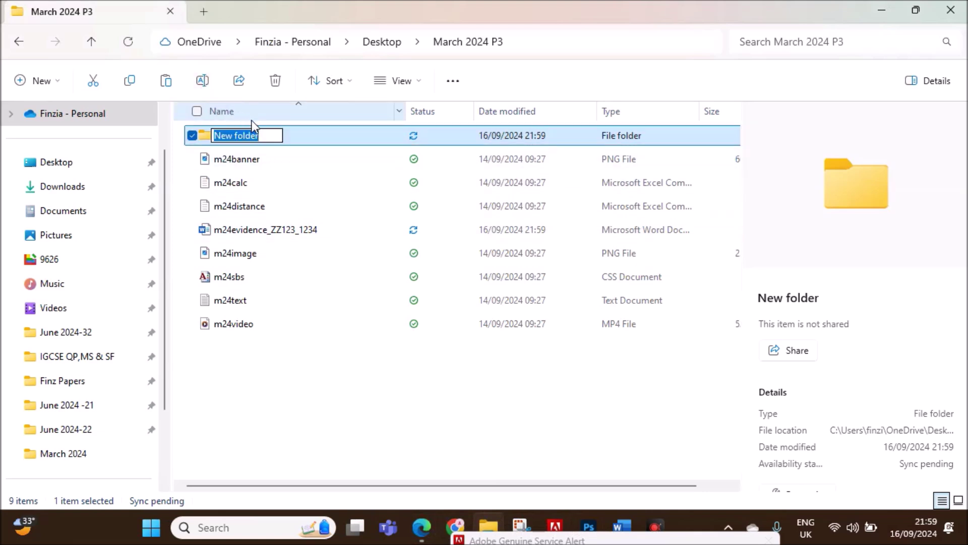
text(march24)
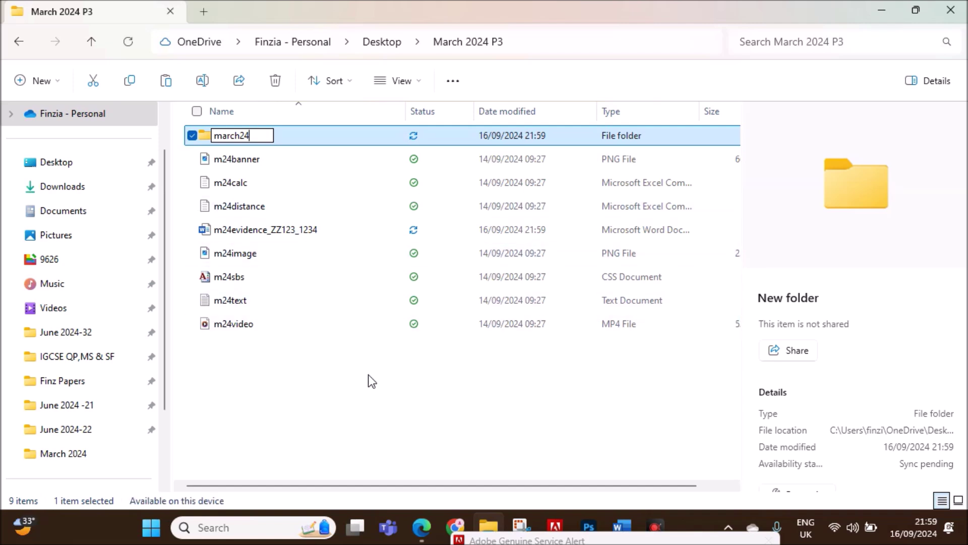
click(368, 375)
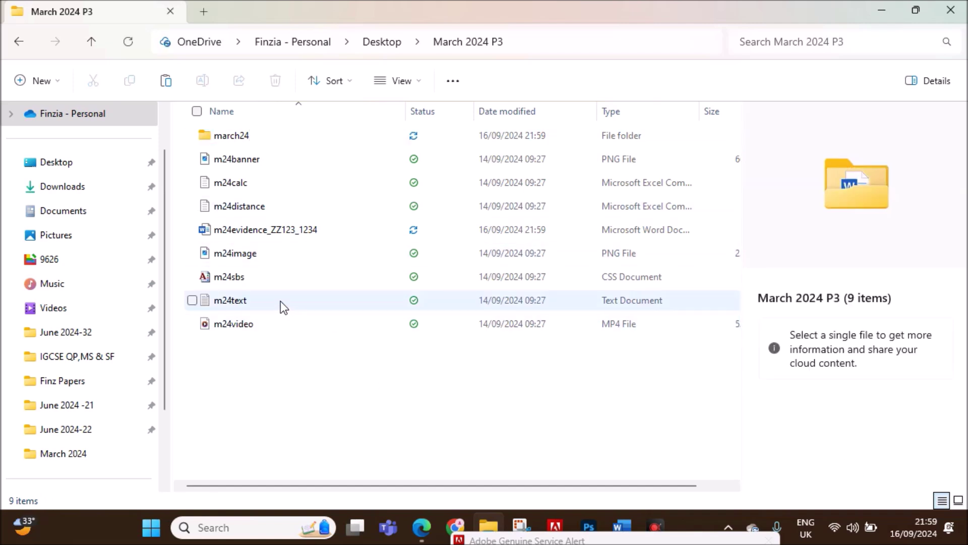
- Open m24image.png from March 2024 P3 in Photoshop, then go back to the exam paper
click(242, 260)
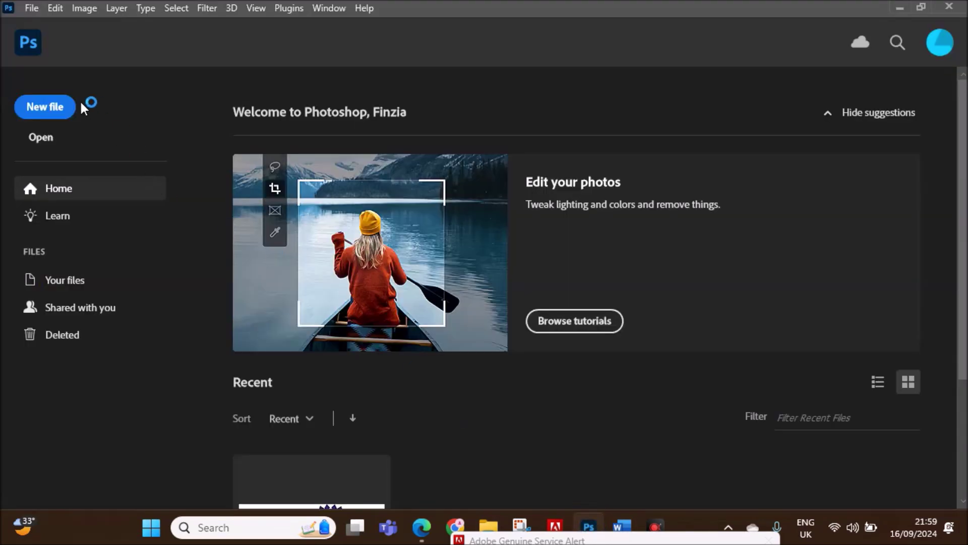
click(32, 9)
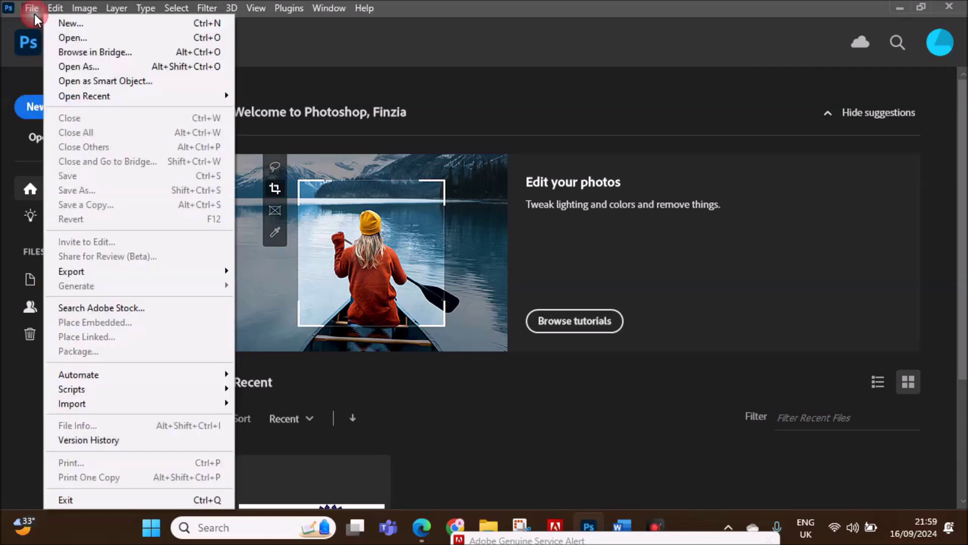
click(64, 37)
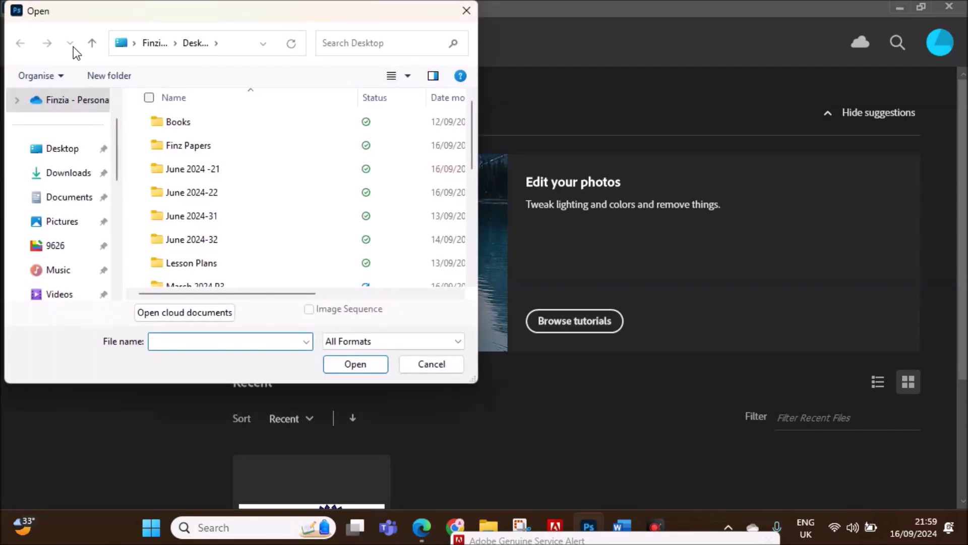
scroll(198, 255, down, 1)
double_click(204, 228)
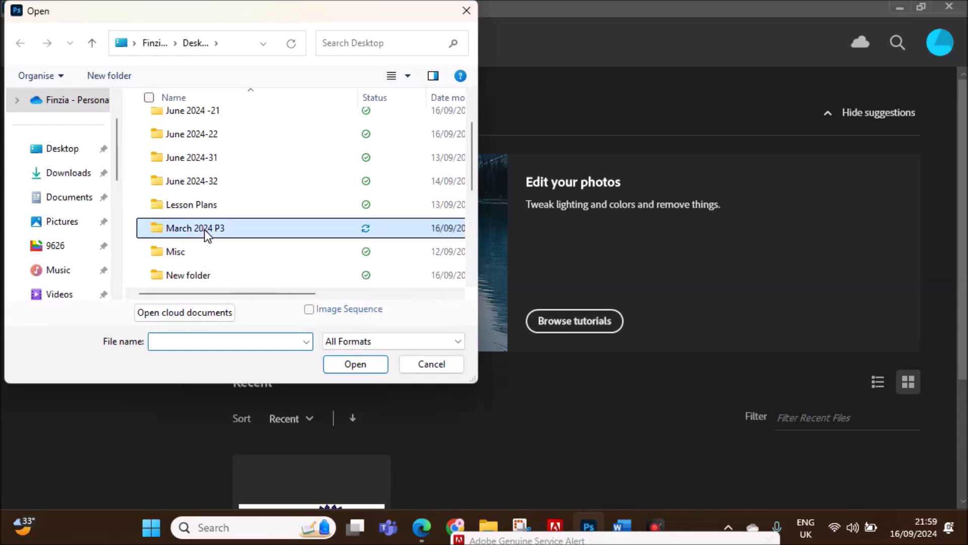
double_click(214, 238)
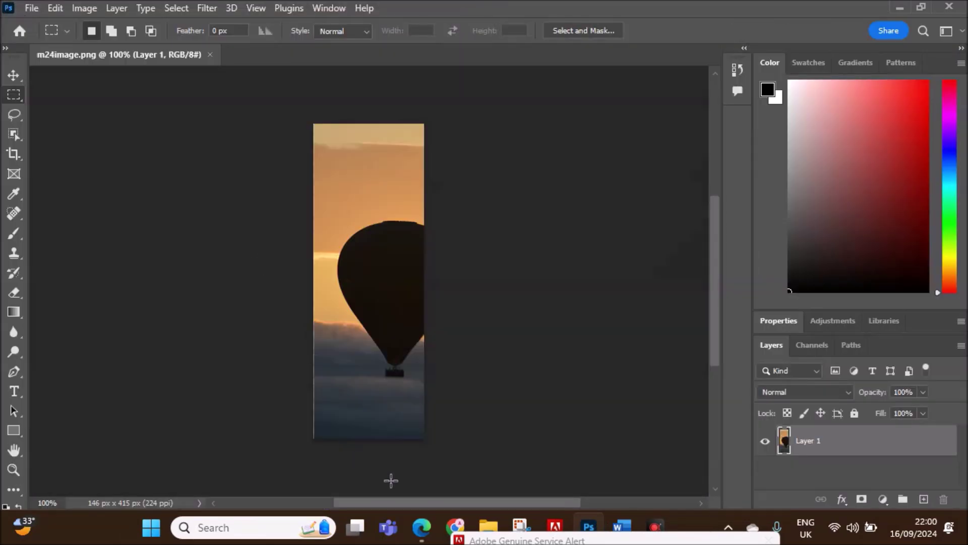
click(421, 525)
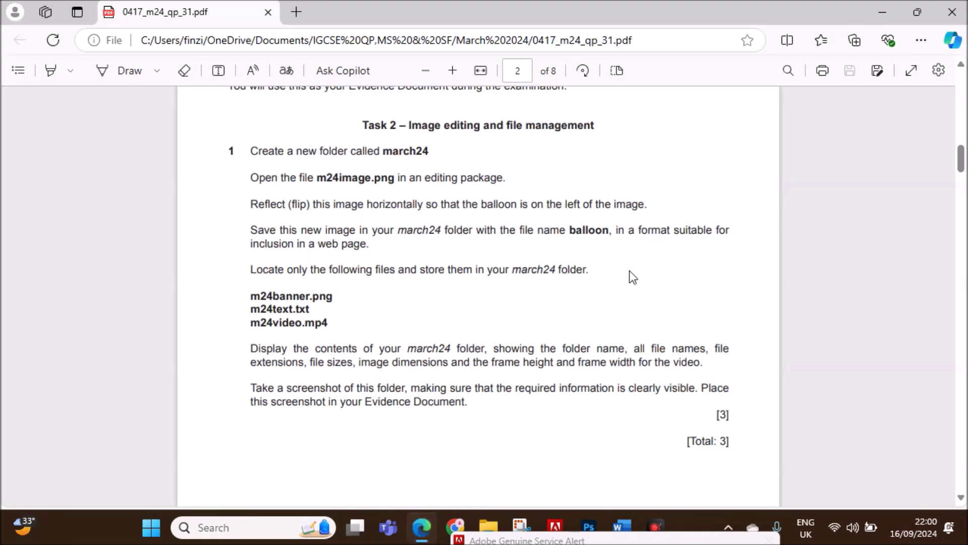
- Highlight the instruction to flip the image horizontally, then return to m24image.png in Photoshop
drag(317, 205, 644, 216)
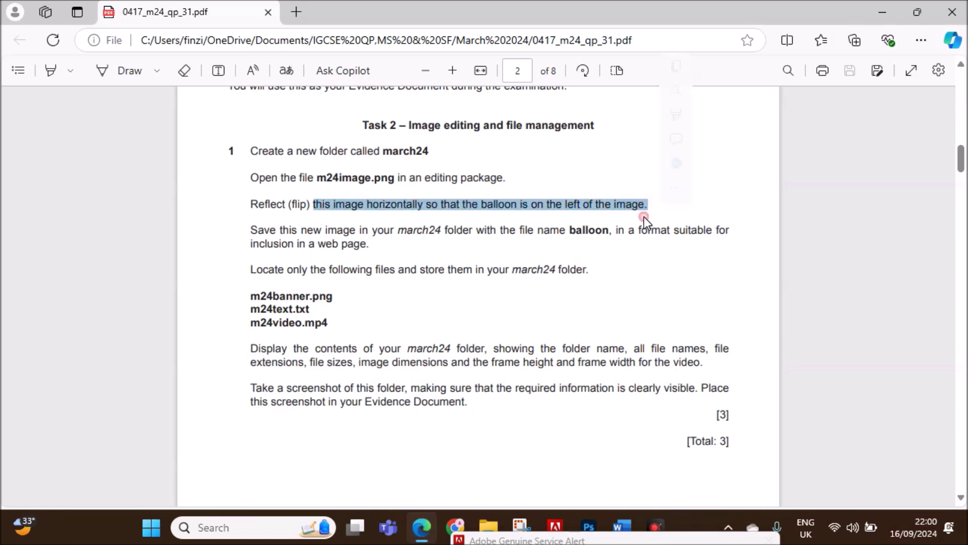
click(603, 303)
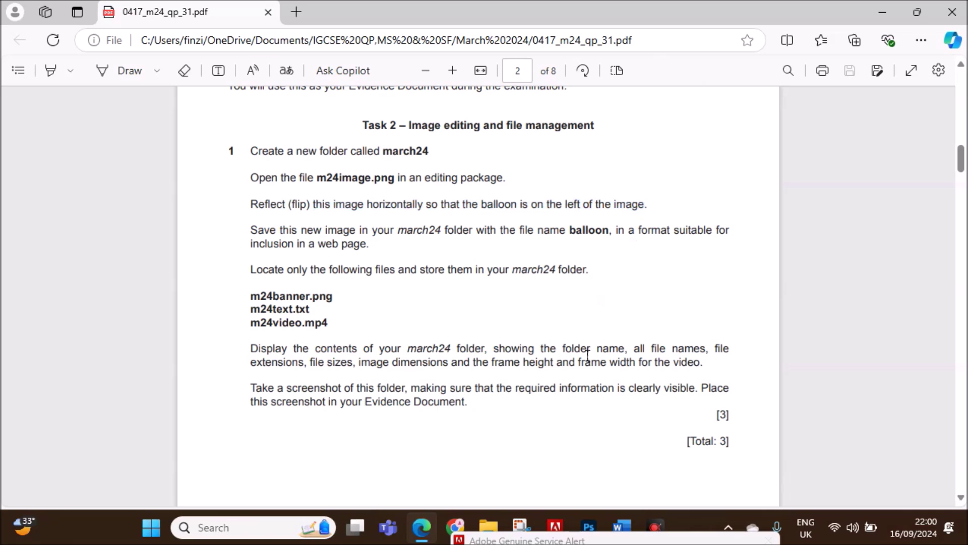
click(585, 519)
click(89, 7)
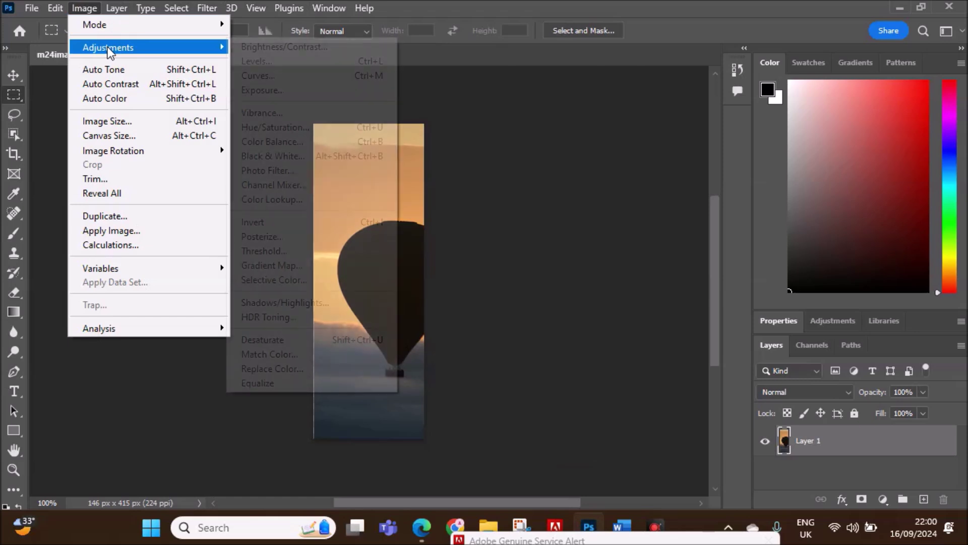
- Flip the canvas horizontally so the balloon sits on the left, checking against the exam paper
mouse_move(186, 154)
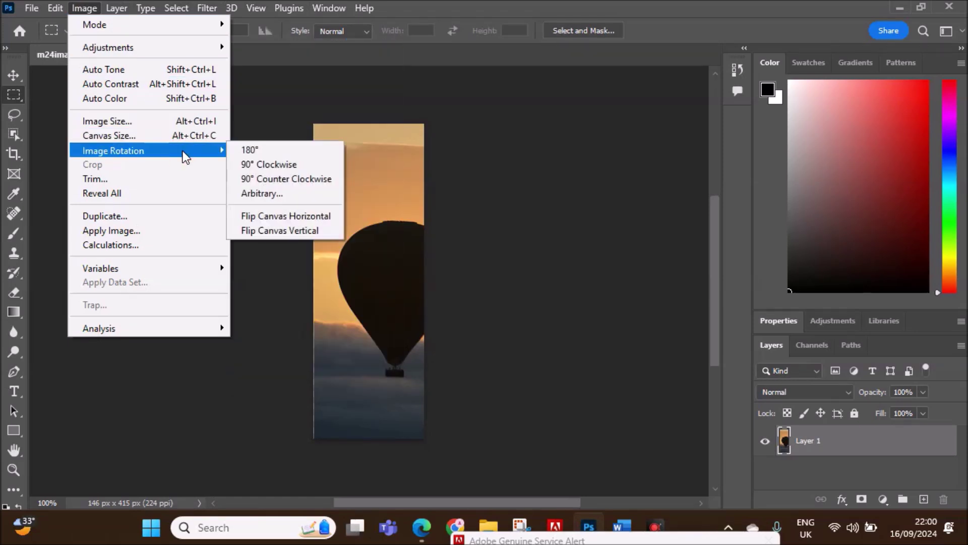
click(289, 217)
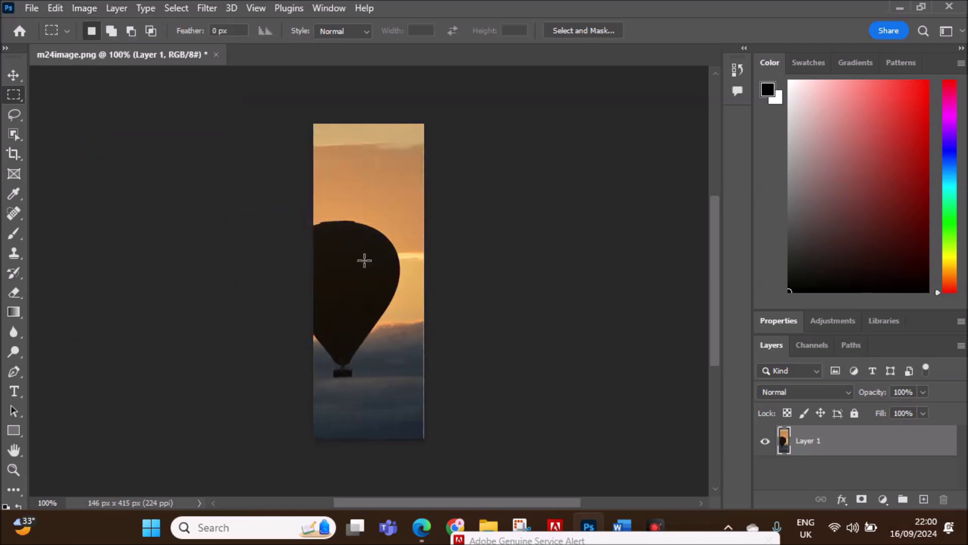
click(421, 527)
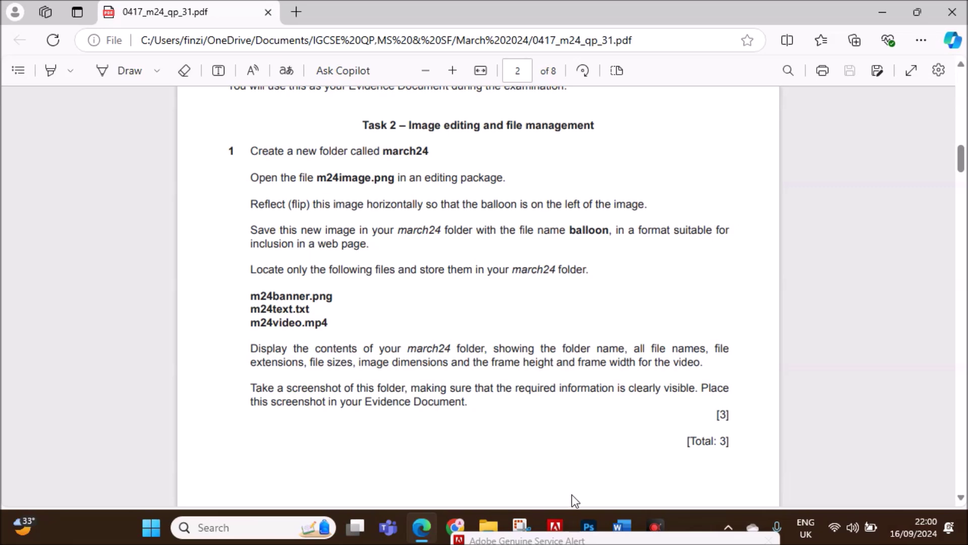
click(589, 525)
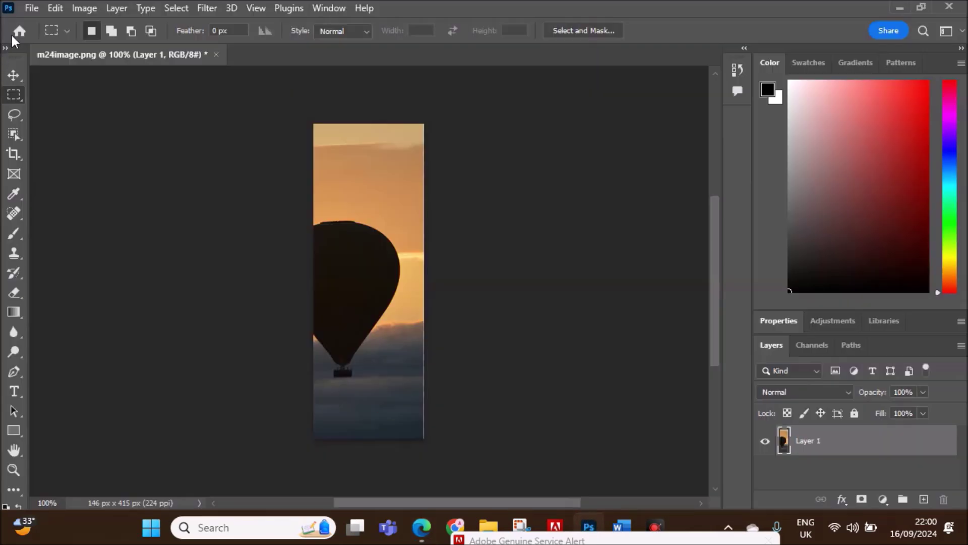
- Export the flipped image as a JPG named balloon into March 2024 P3 > march24
click(28, 10)
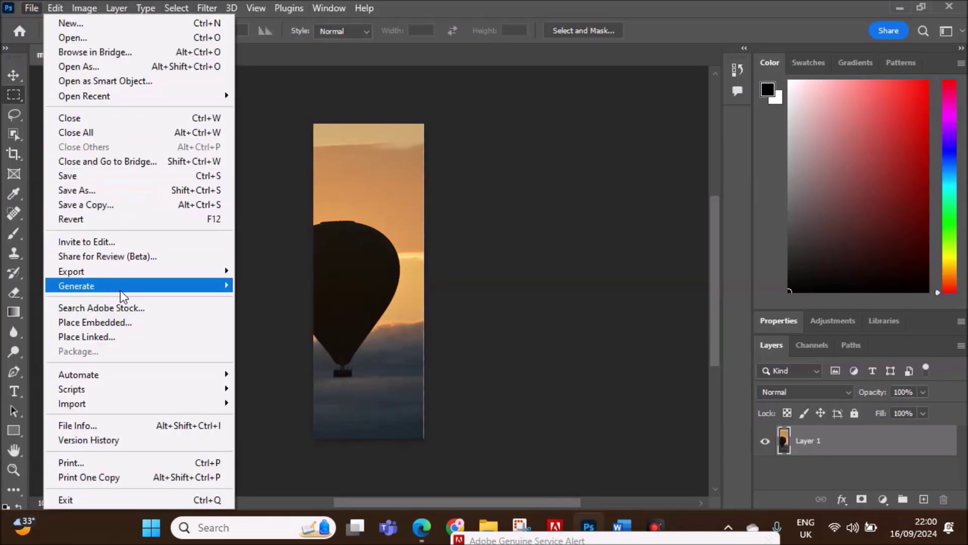
mouse_move(138, 278)
click(275, 286)
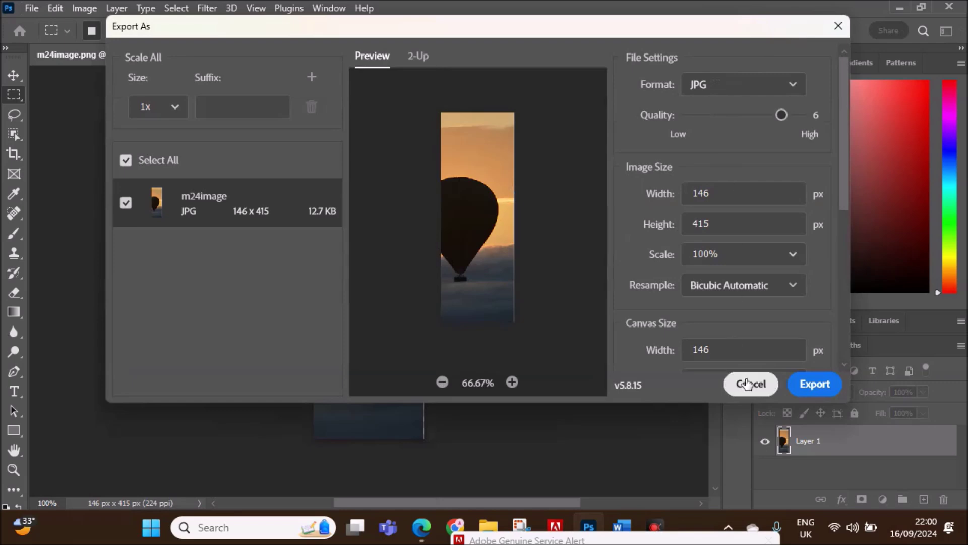
click(815, 384)
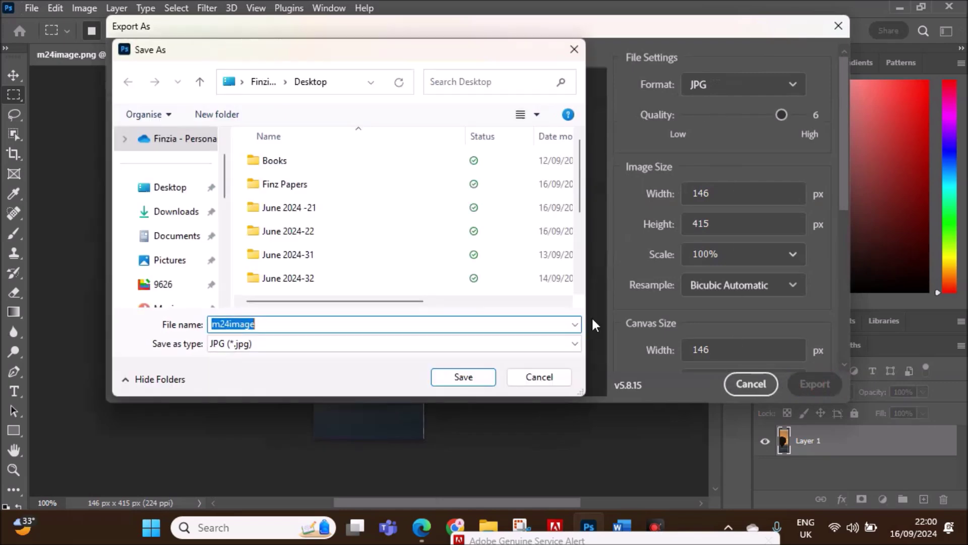
scroll(317, 249, down, 1)
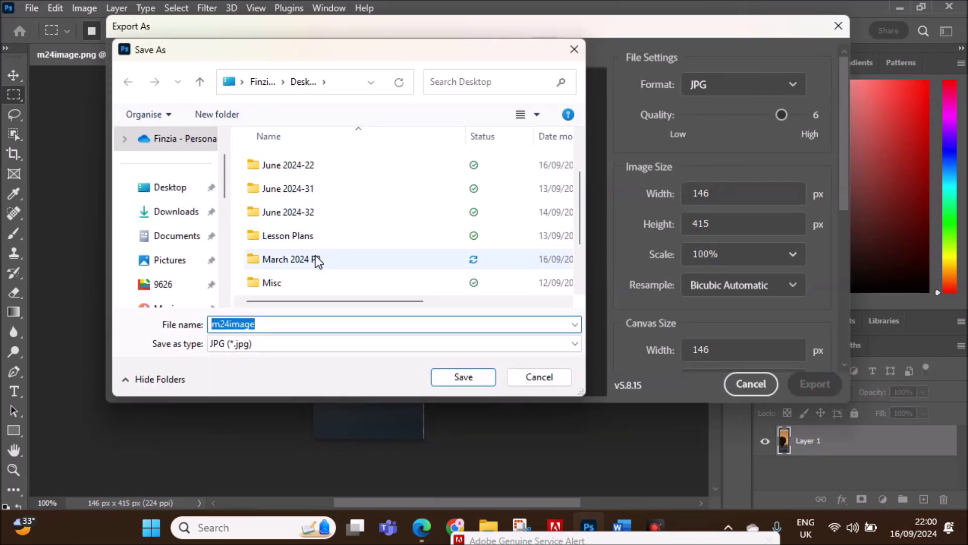
double_click(316, 256)
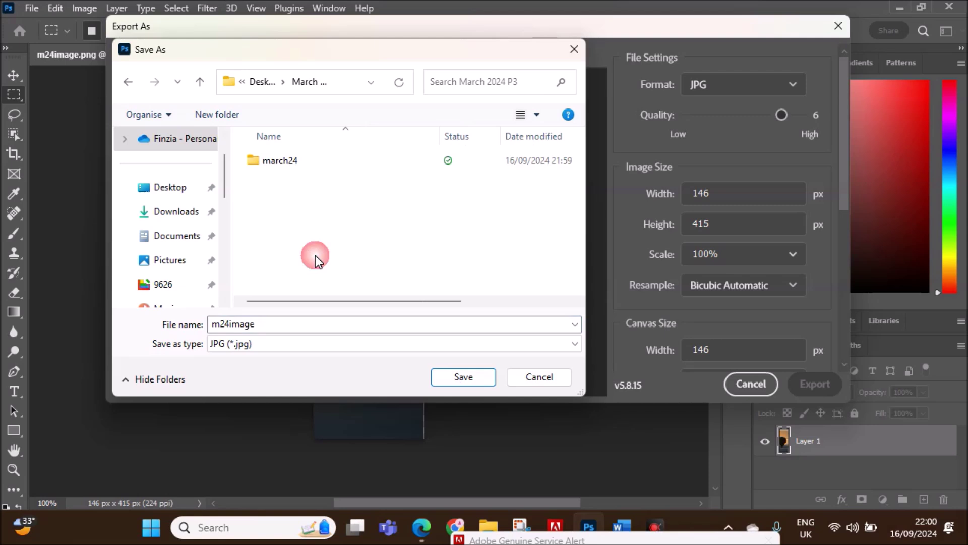
double_click(269, 161)
double_click(268, 320)
text(balloon)
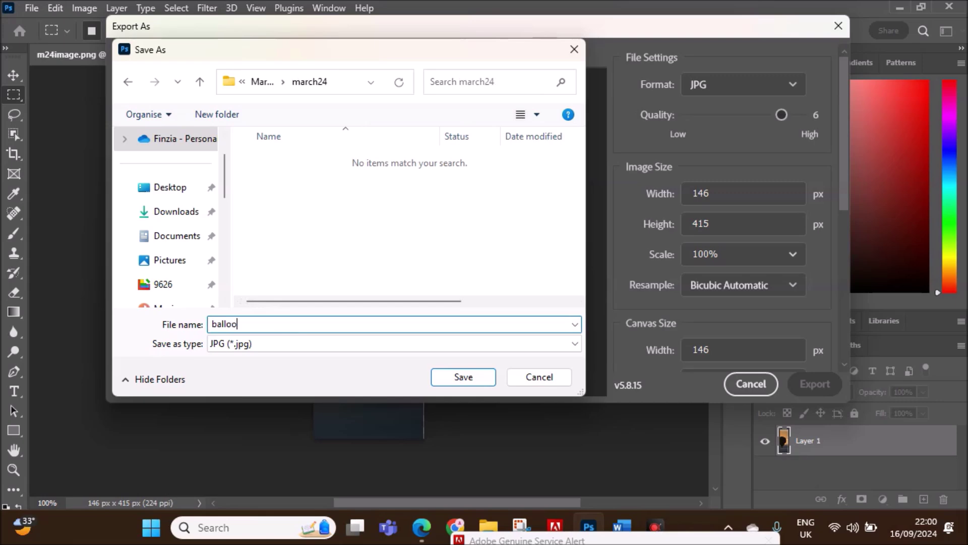
click(460, 379)
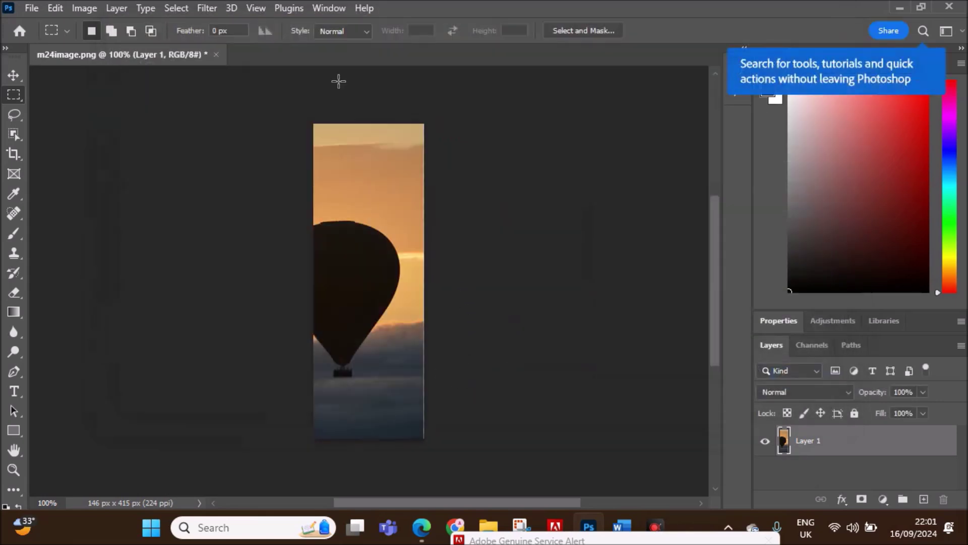
- Close Photoshop without saving m24image.png and highlight the line about storing files in march24
click(958, 7)
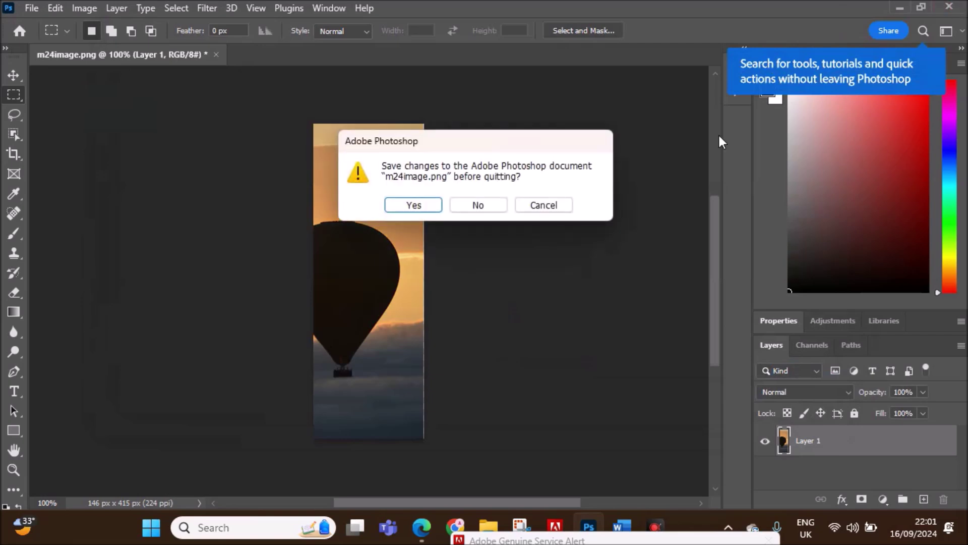
click(460, 206)
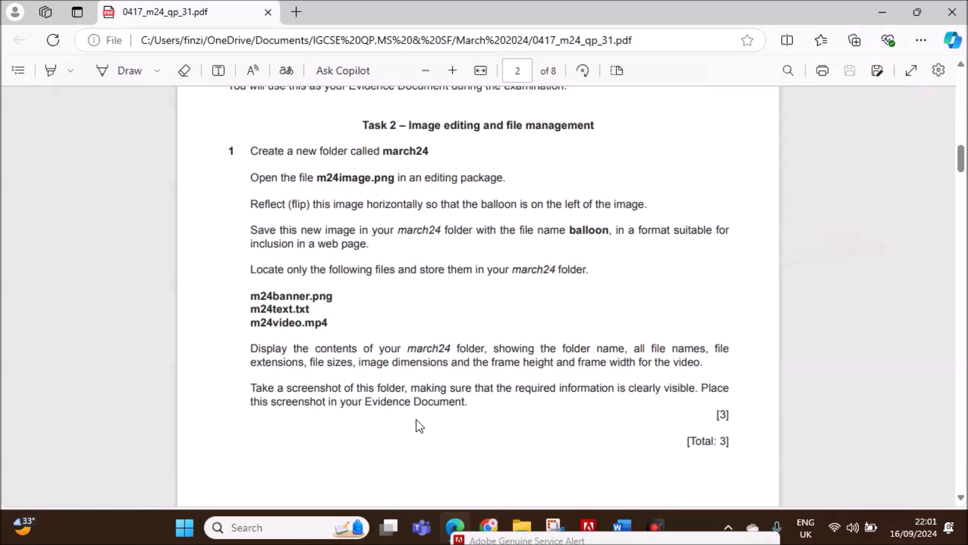
scroll(414, 416, down, 2)
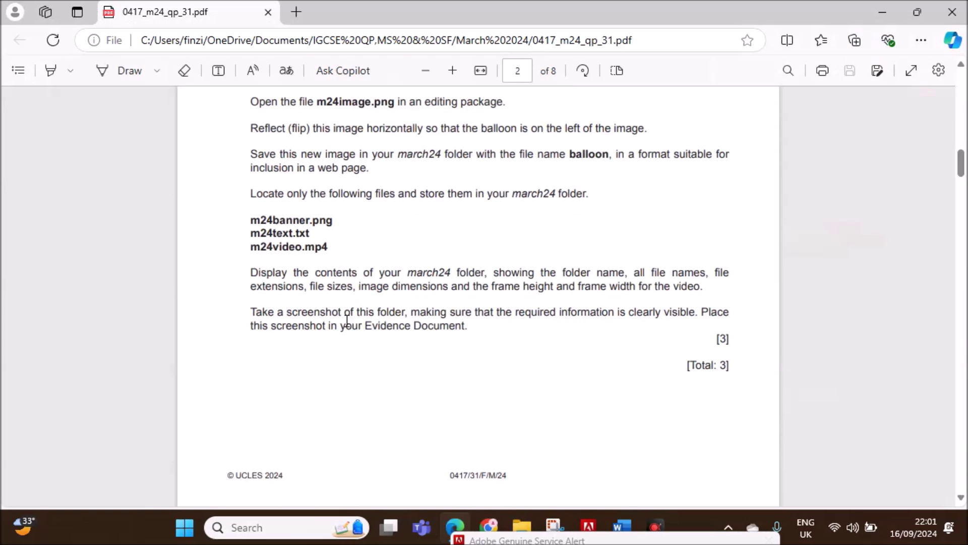
scroll(305, 211, up, 2)
drag(377, 269, 588, 270)
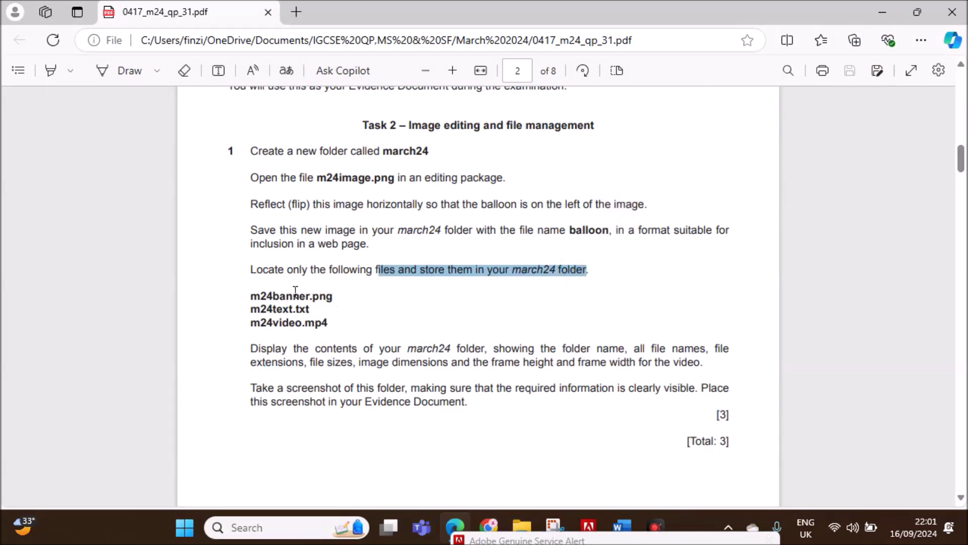
- Drag m24banner, m24text and m24video into march24, leaving March 2024 P3 with 6 items
click(514, 521)
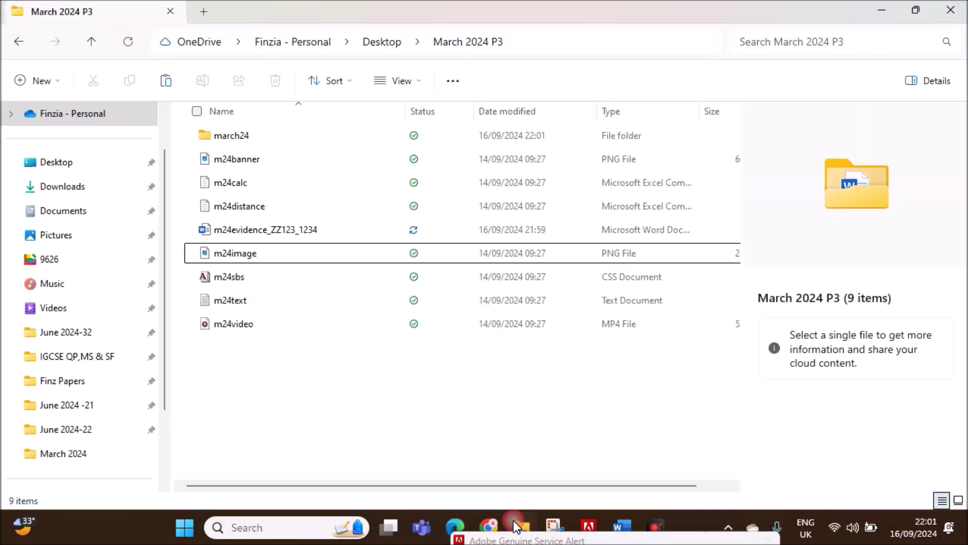
click(250, 161)
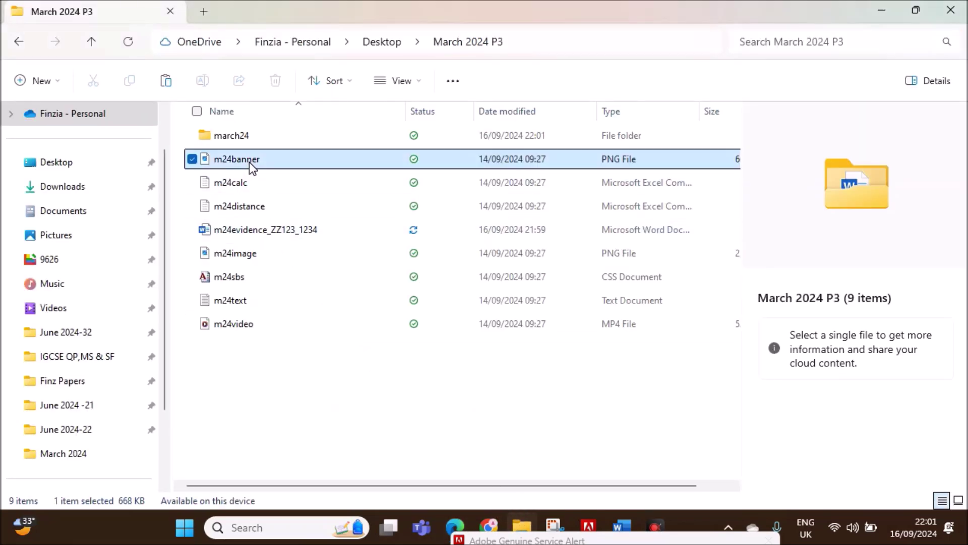
ctrl+click(244, 300)
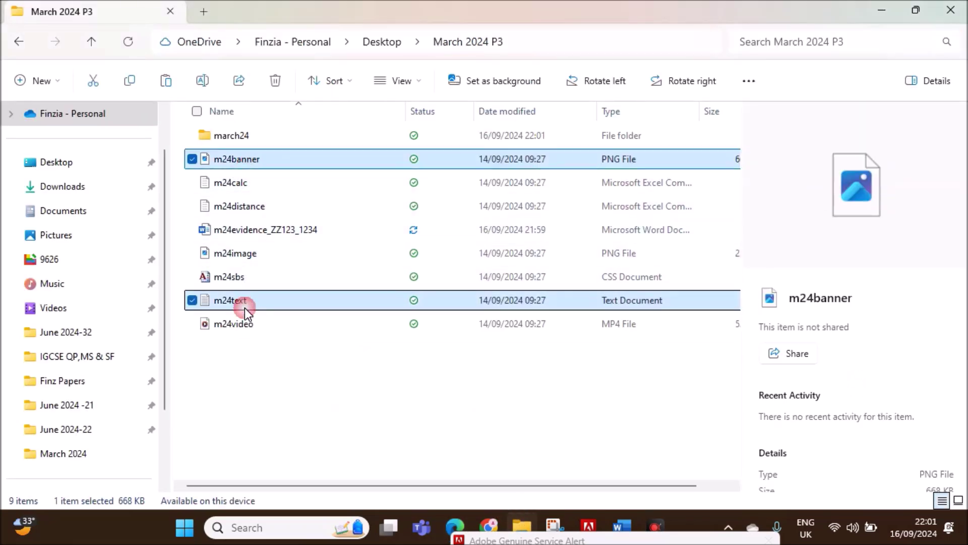
ctrl+click(242, 323)
drag(229, 328, 288, 126)
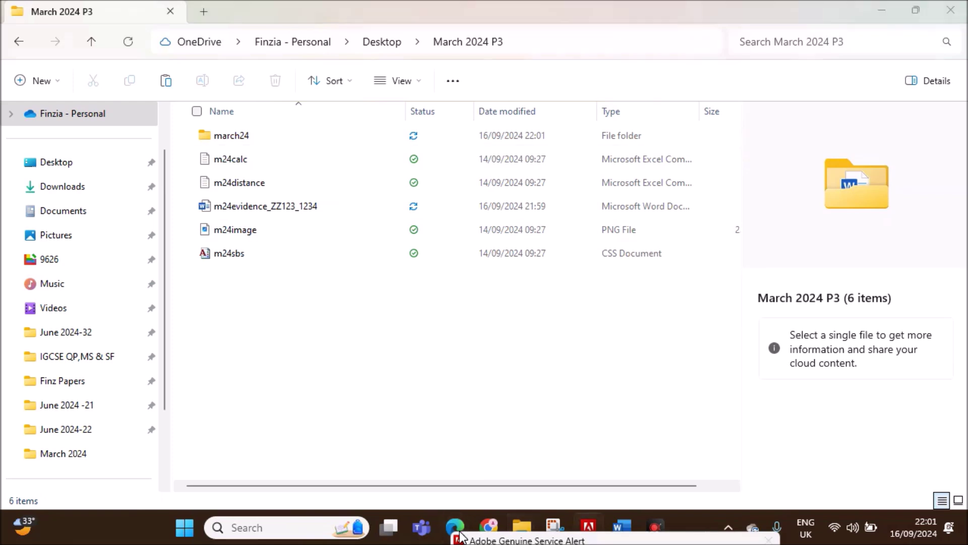
click(457, 528)
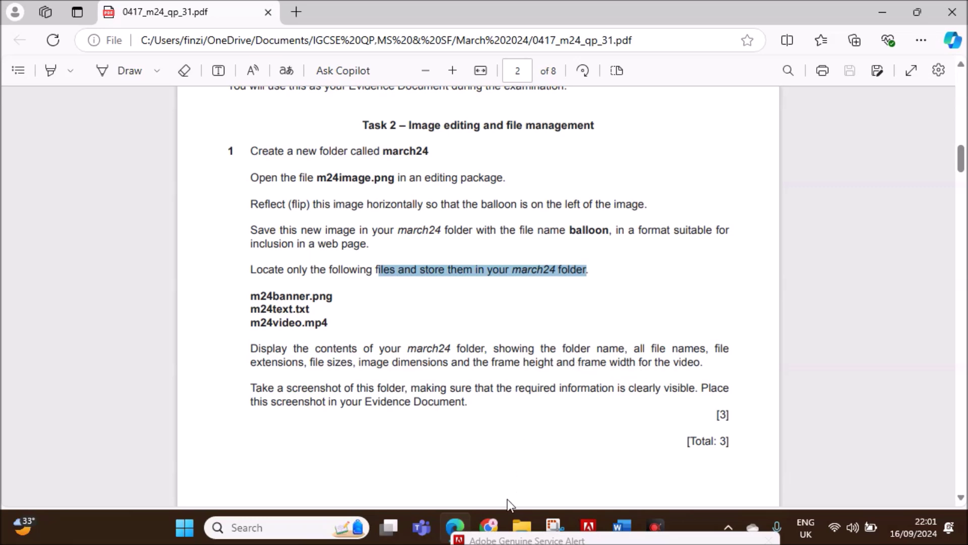
- Open march24, set it to Content view and hide the Details pane
click(521, 527)
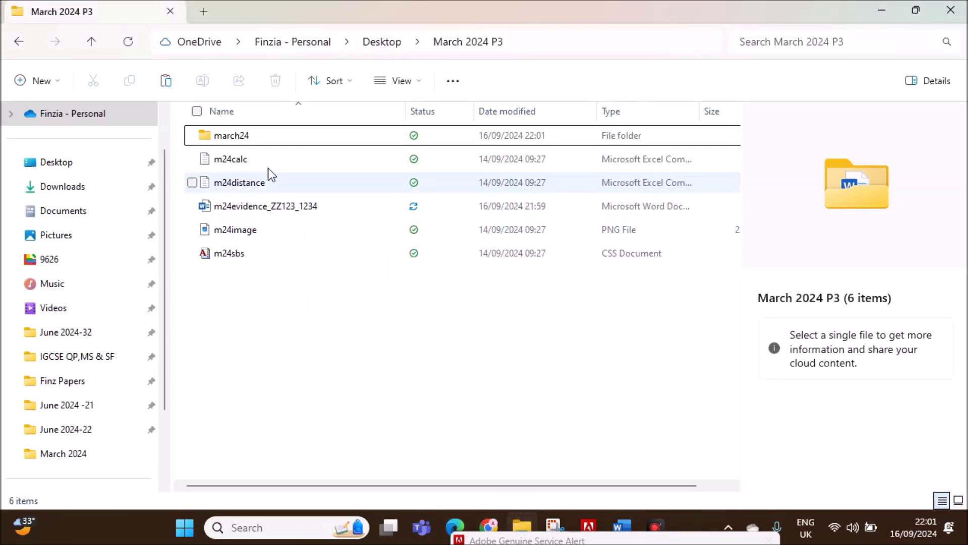
double_click(250, 140)
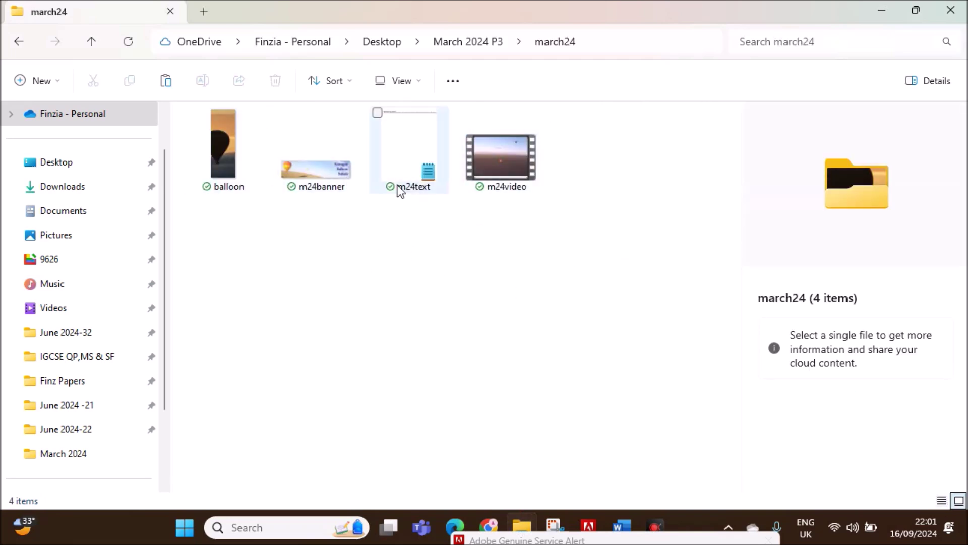
right_click(479, 293)
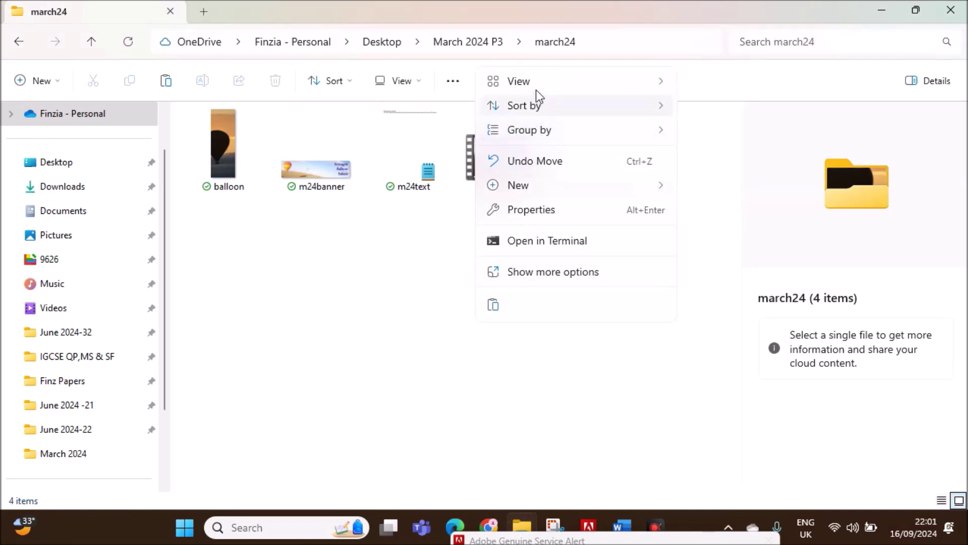
mouse_move(536, 84)
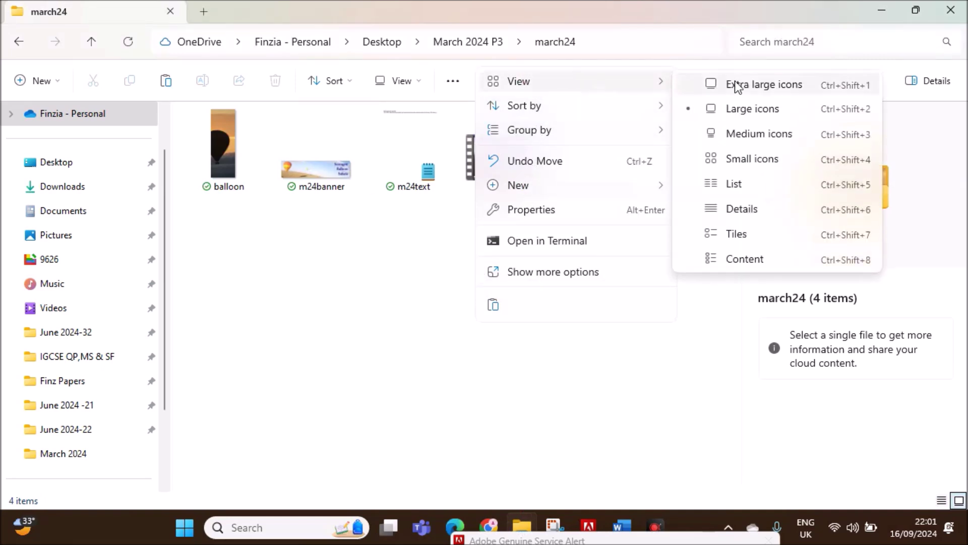
click(746, 259)
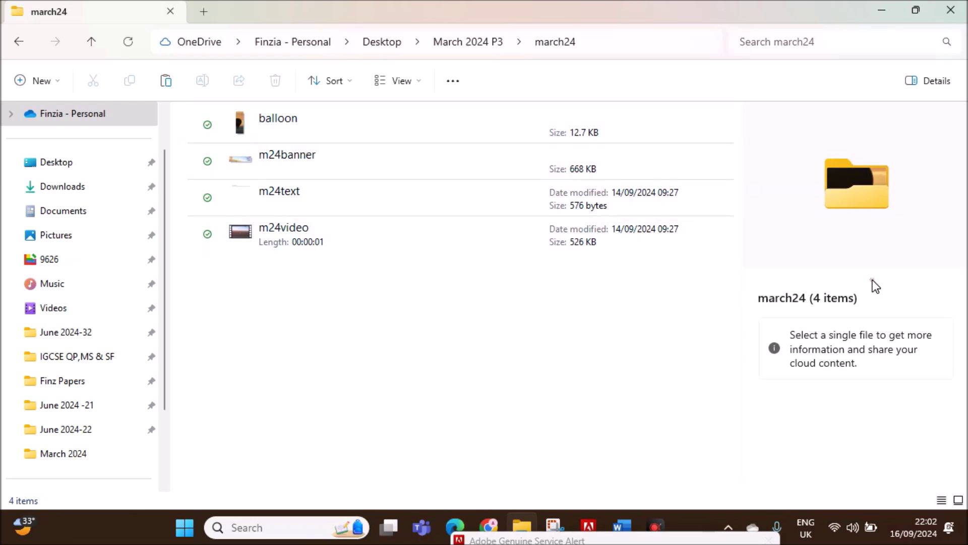
click(930, 82)
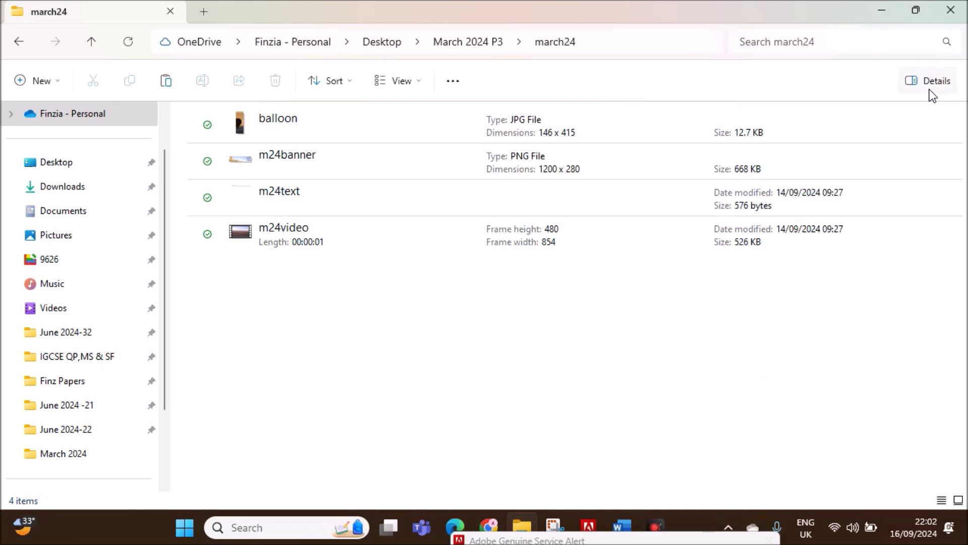